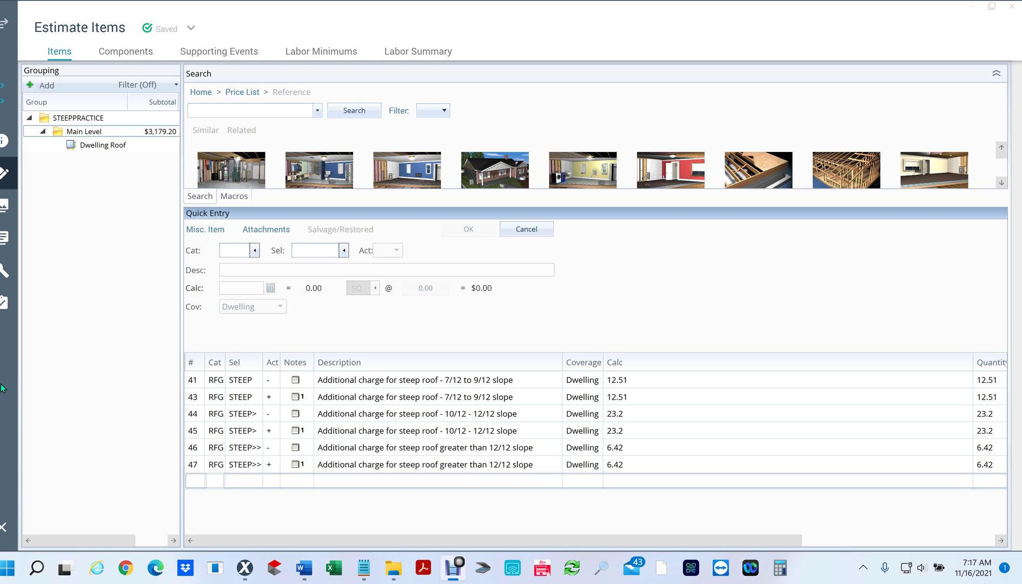
# Step: Select the Main Level sketch's FACE table, which lists faces F1–F69 with squares and slopes
pyautogui.click(491, 322)
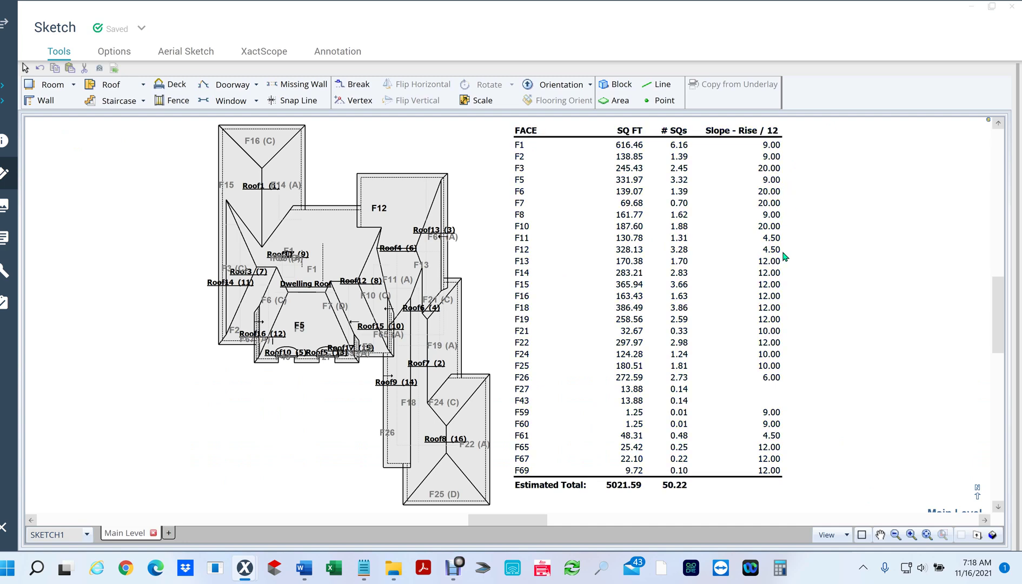
pyautogui.click(685, 393)
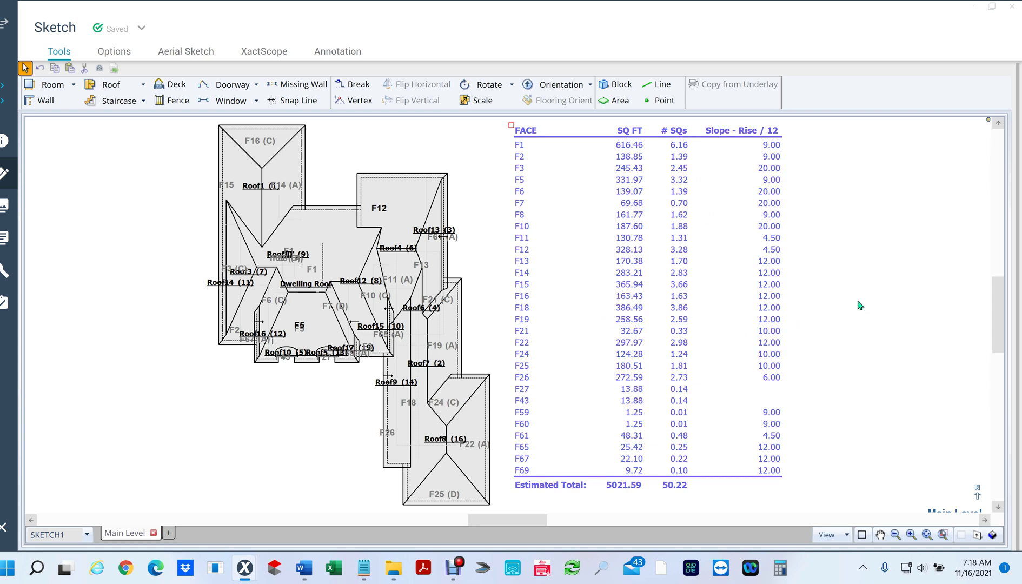
# Step: Export the roof annotations to an Excel file named 'Steep Charge' and minimize Xactimate
pyautogui.rightClick(833, 281)
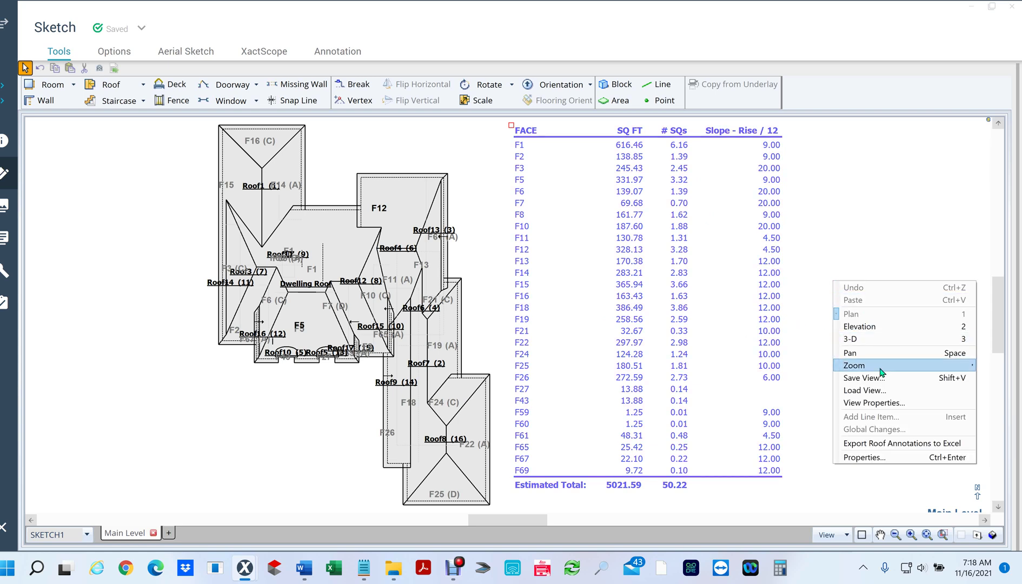
pyautogui.click(884, 445)
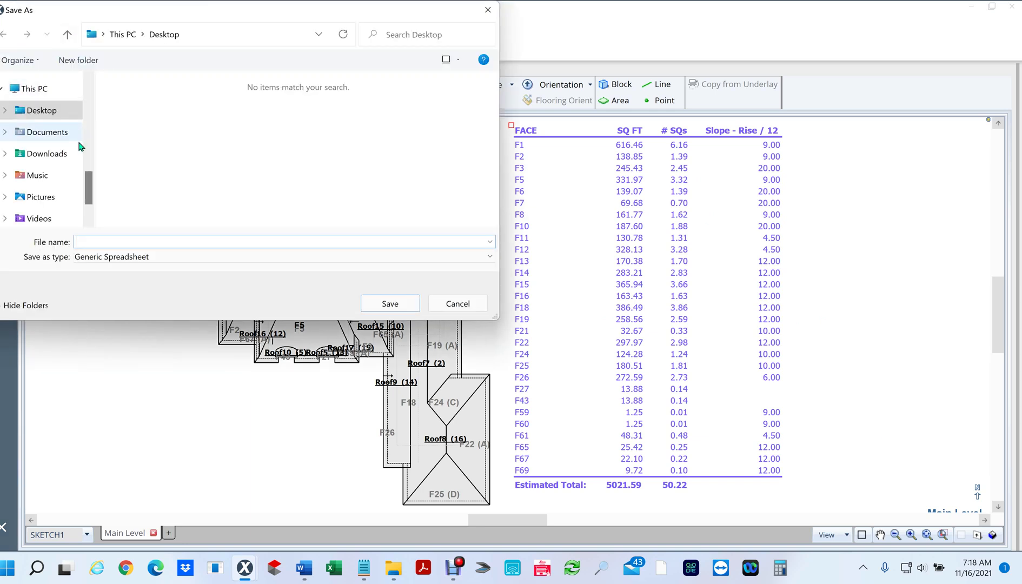
pyautogui.click(101, 242)
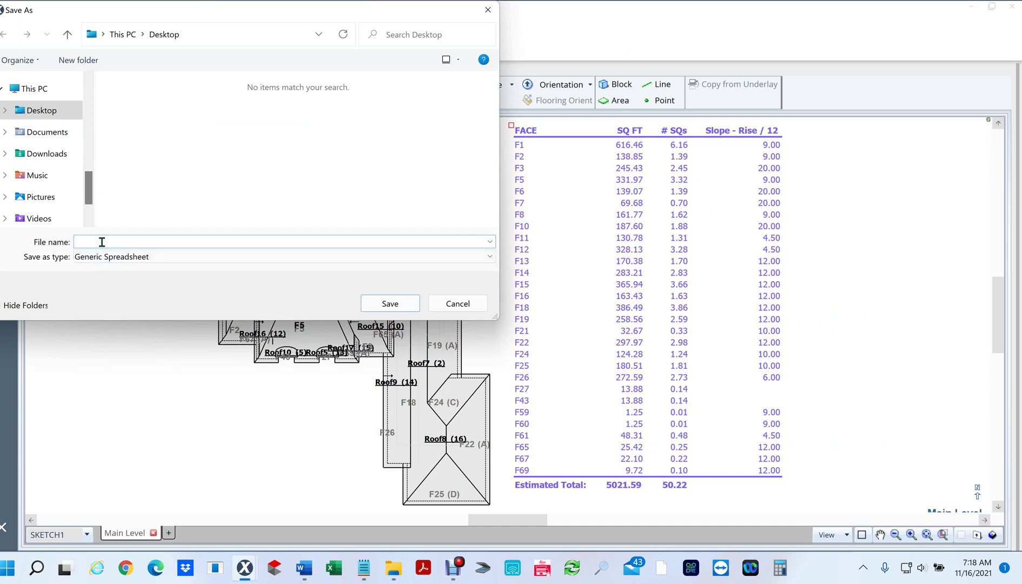
pyautogui.write('Steep Charge')
pyautogui.click(396, 309)
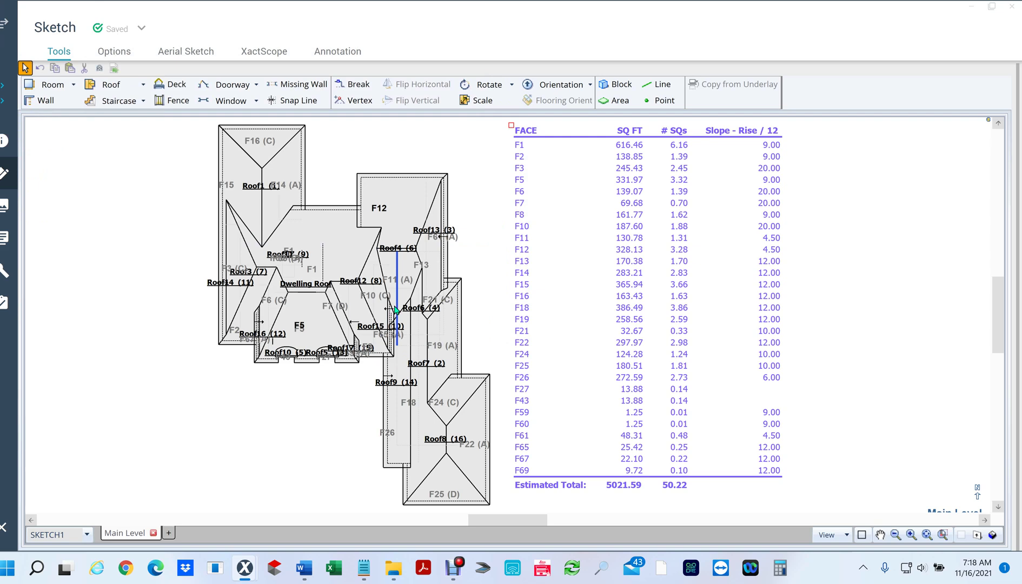
pyautogui.press('super+d')
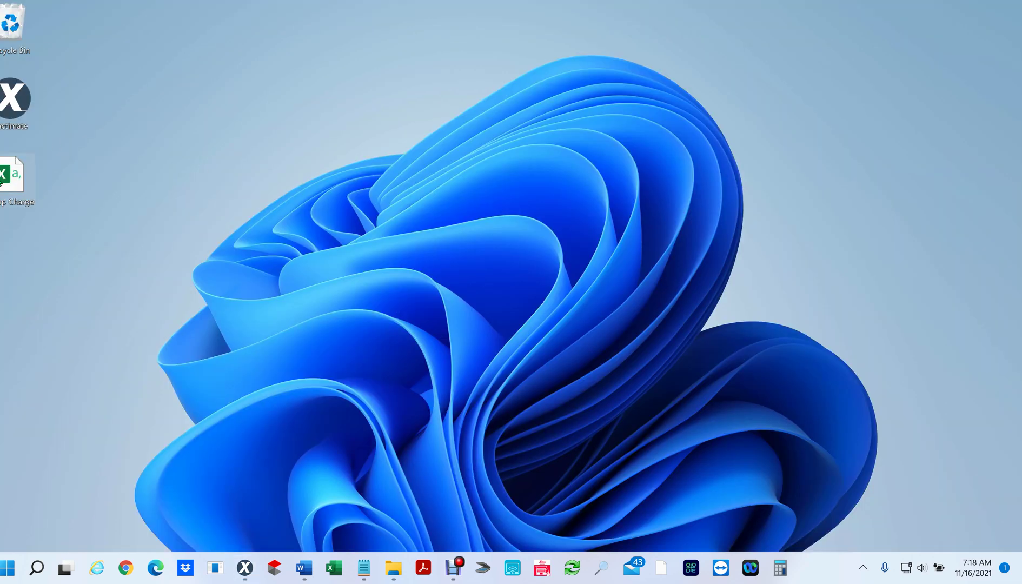
# Step: Open the Steep Charge workbook and add filters to its header row
pyautogui.doubleClick(1, 182)
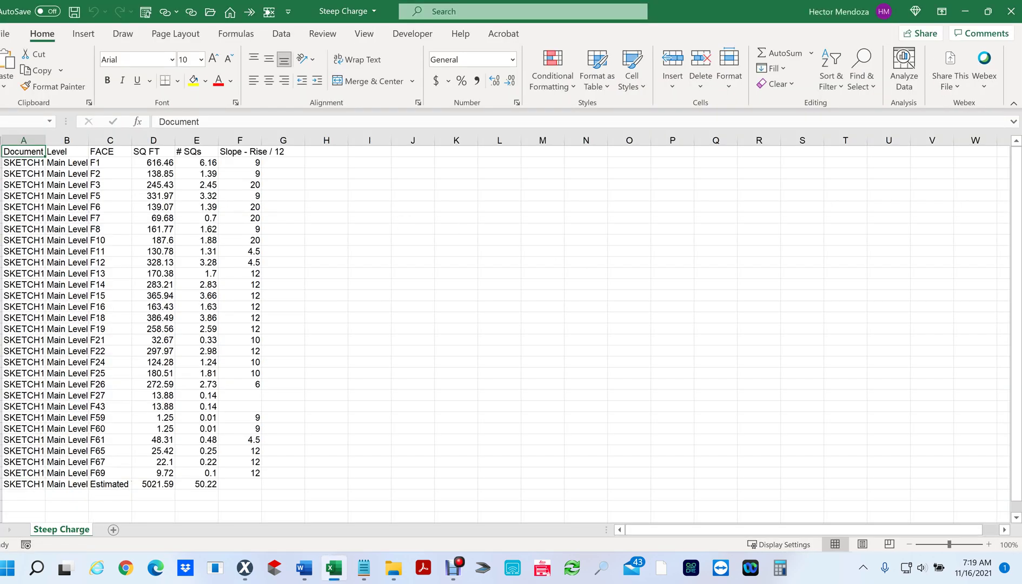
pyautogui.hotkey('shift', 'space')
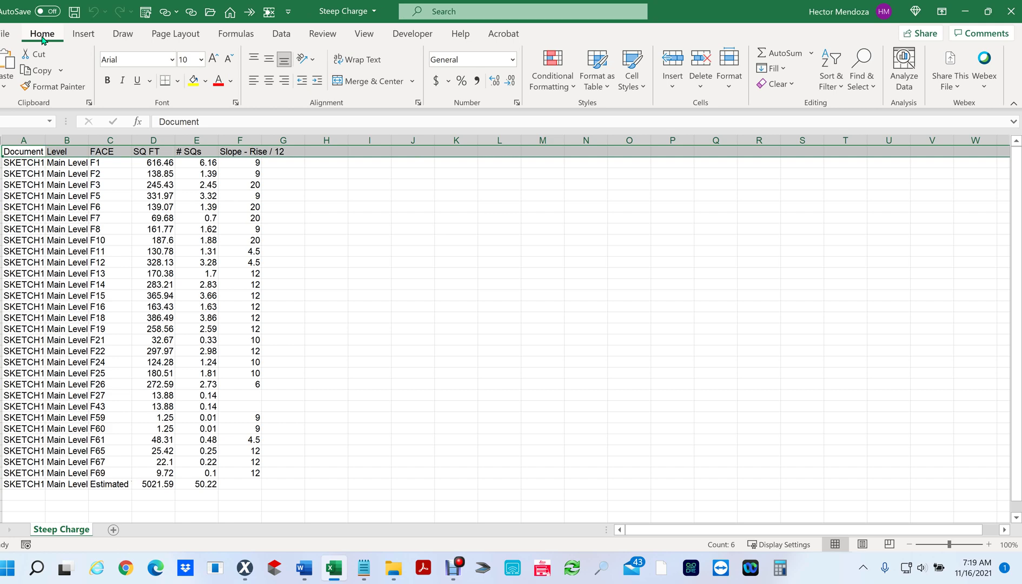
pyautogui.click(281, 36)
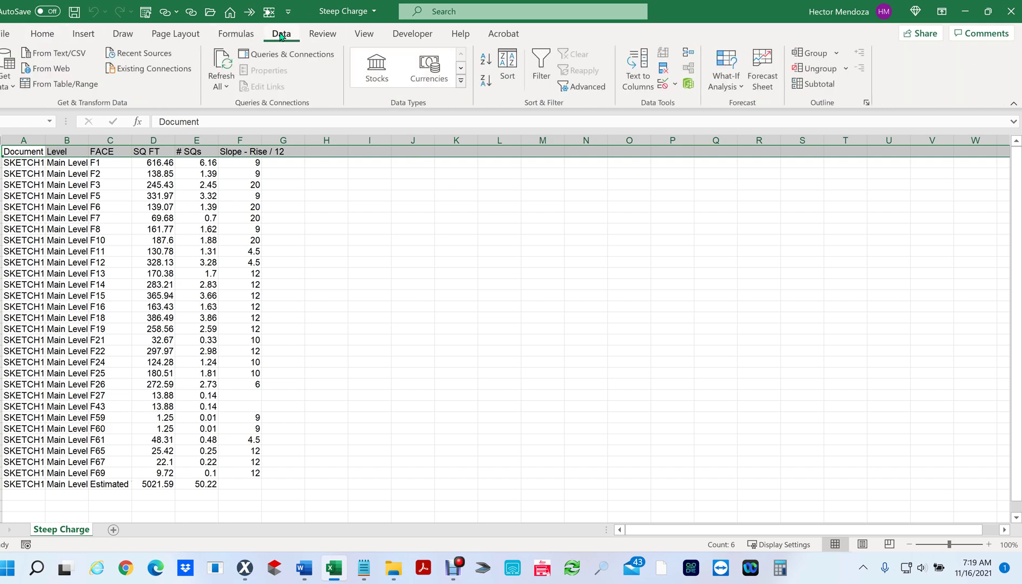
pyautogui.click(545, 58)
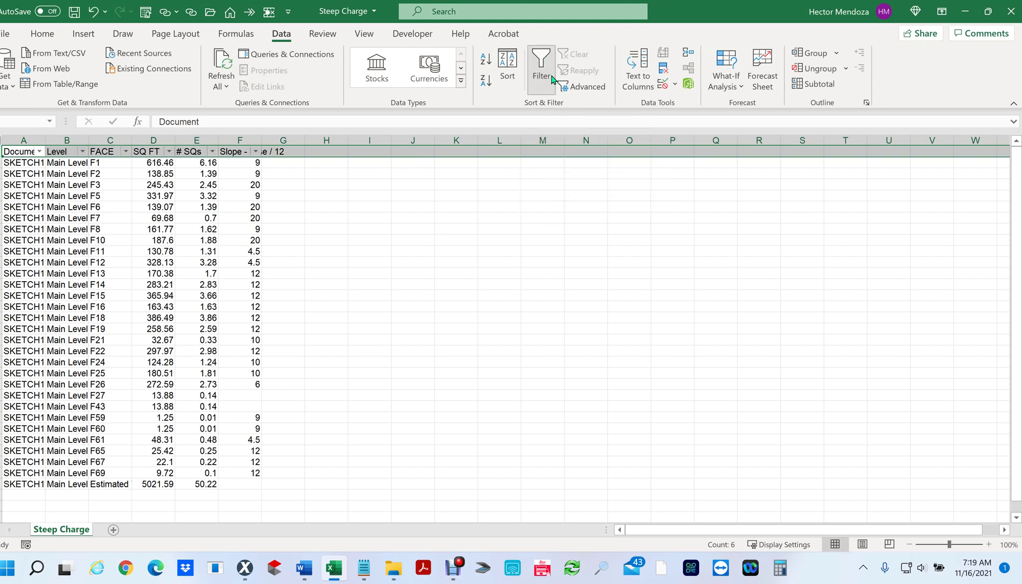
pyautogui.click(412, 236)
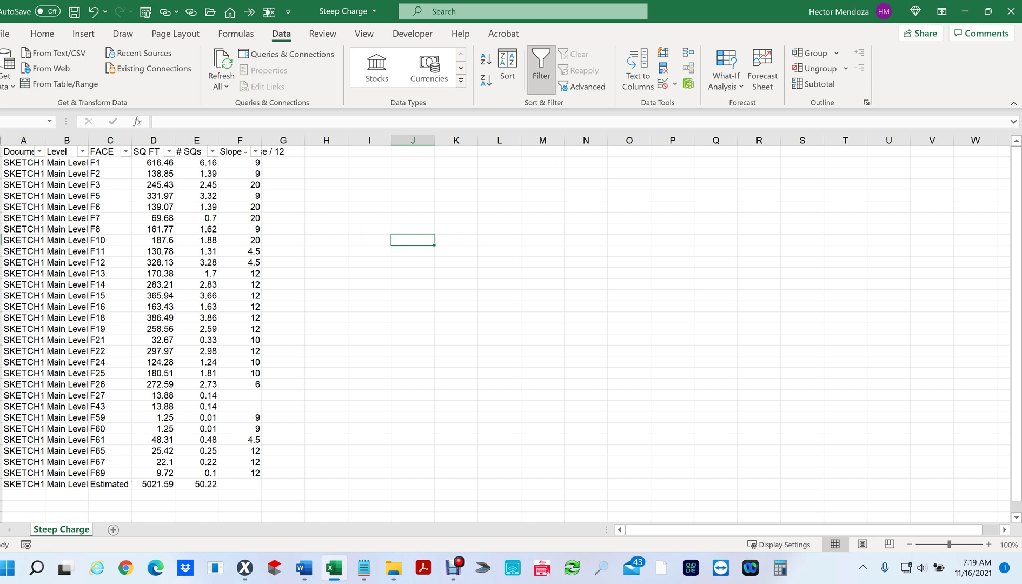
# Step: AutoFit all columns so headers like 'Slope - Rise / 12' display fully
pyautogui.hotkey('ctrl', 'a')
pyautogui.doubleClick(45, 140)
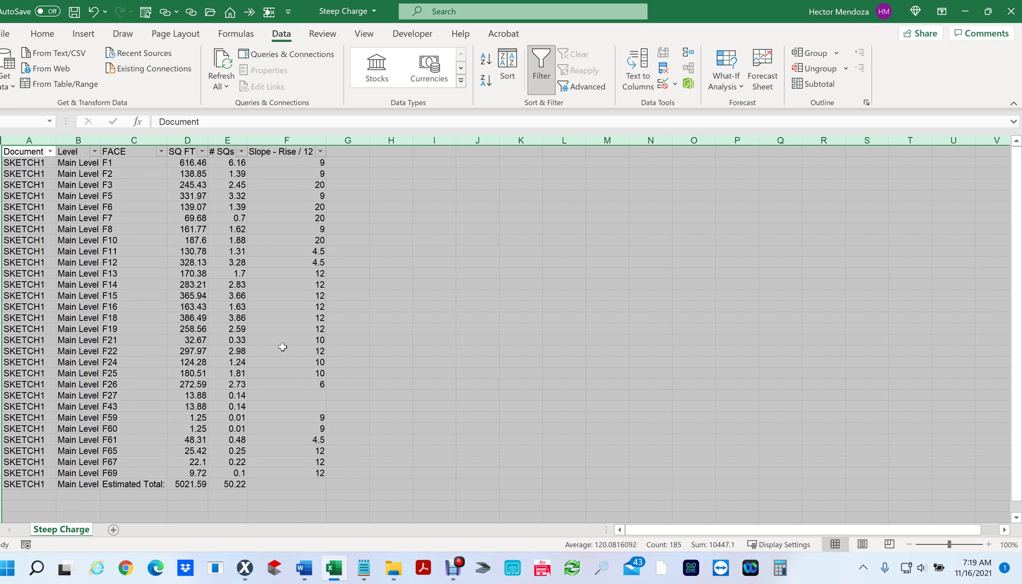
pyautogui.click(480, 296)
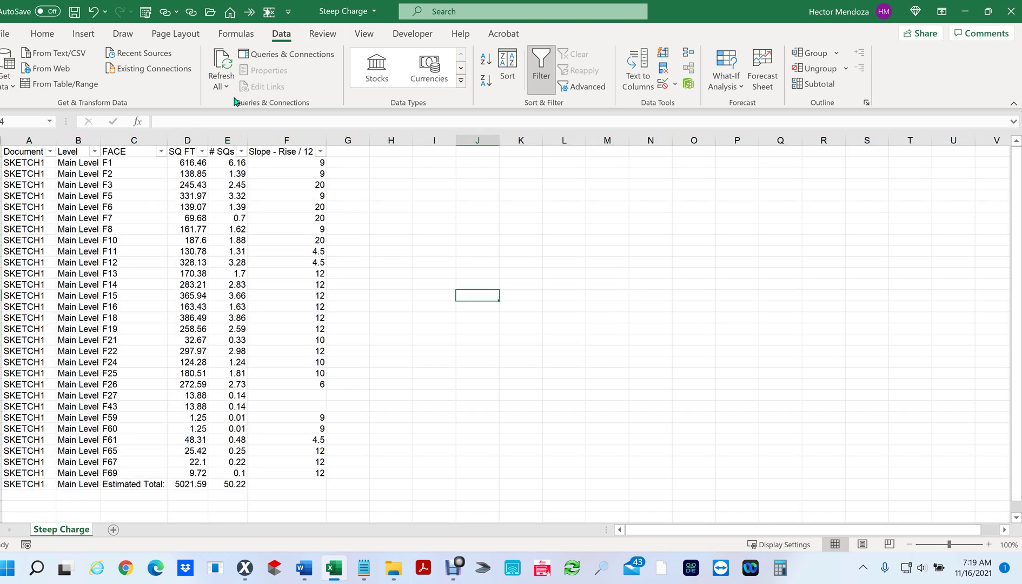
# Step: Filter the Slope - Rise / 12 column to slope 9 only, leaving 6 of 30 faces
pyautogui.click(320, 152)
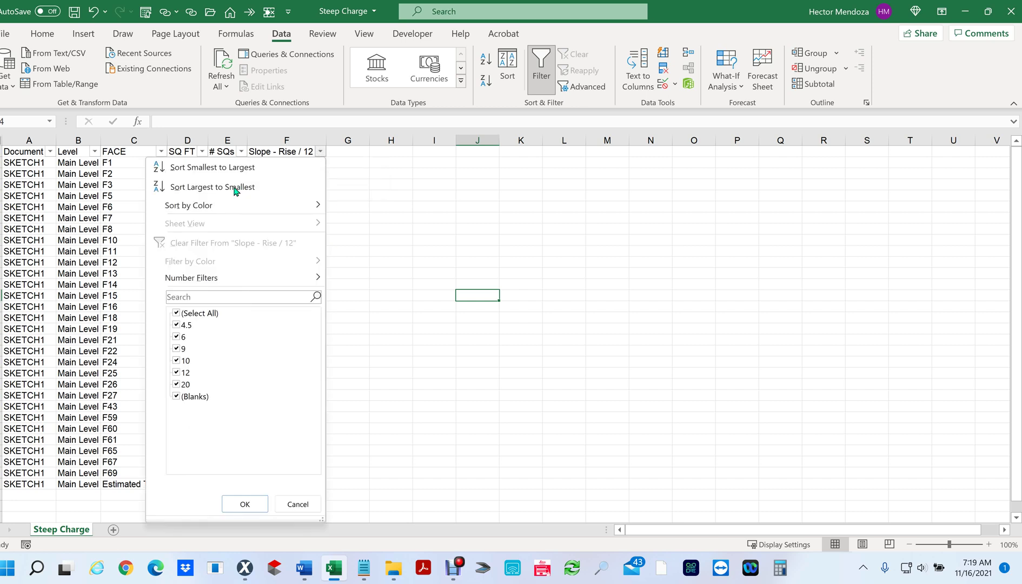
pyautogui.click(176, 314)
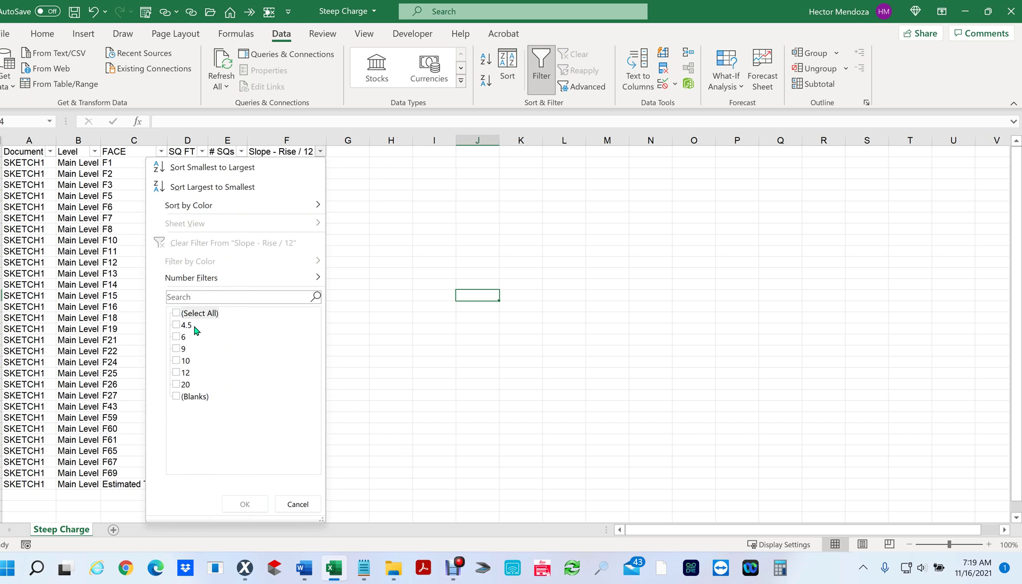
pyautogui.click(176, 349)
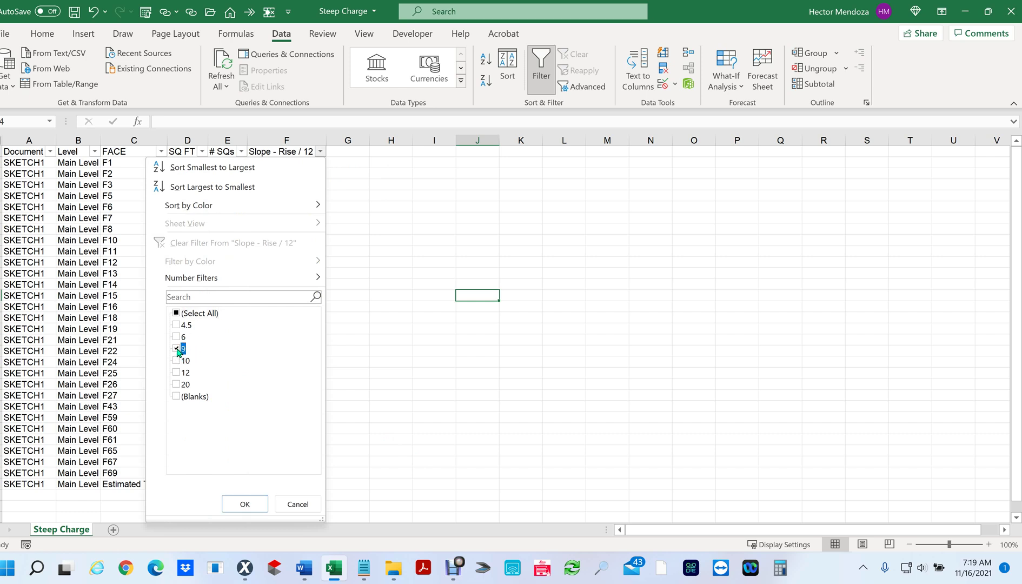
pyautogui.click(245, 504)
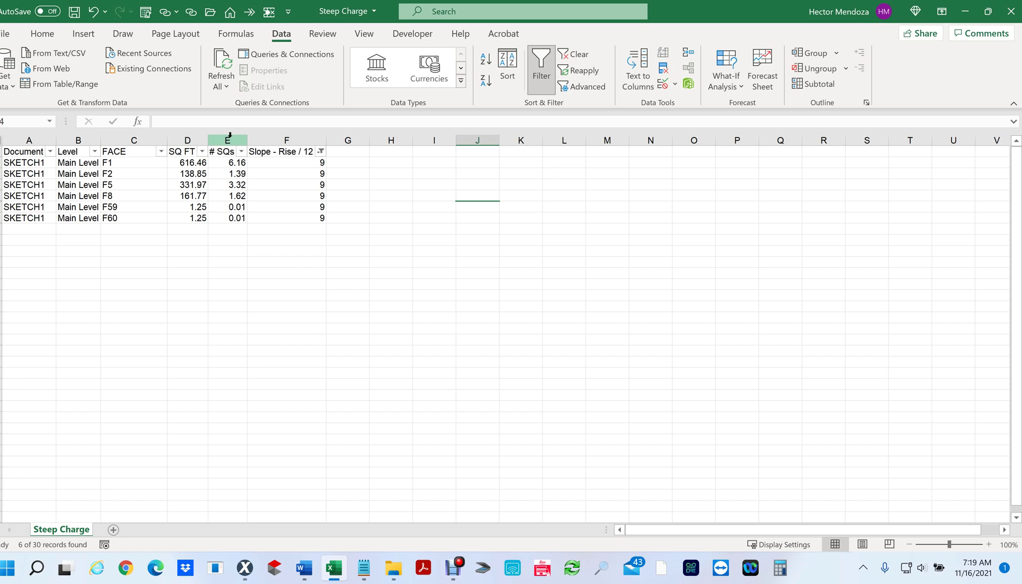
pyautogui.click(227, 231)
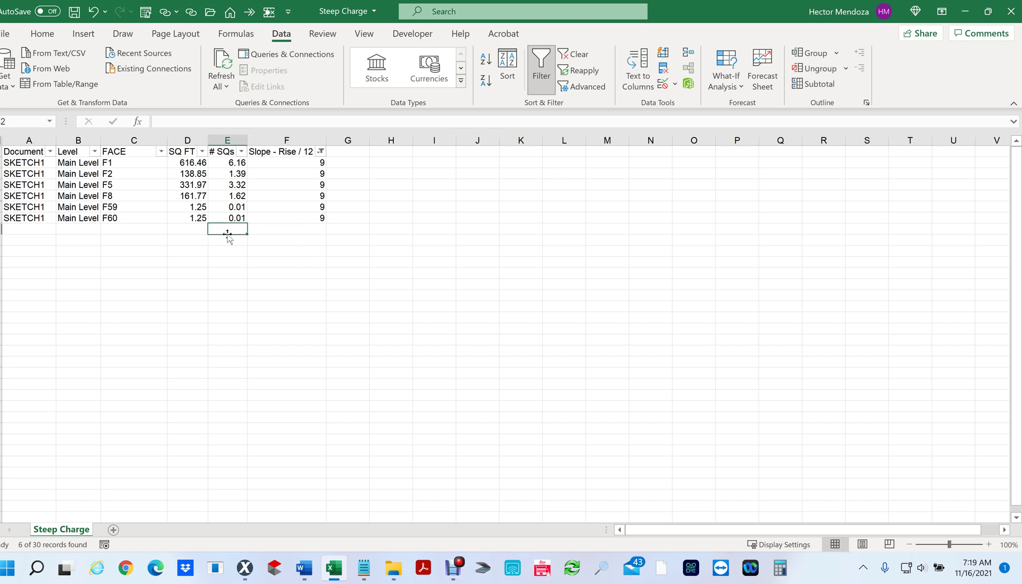
pyautogui.hotkey('alt', '=')
pyautogui.press('Return')
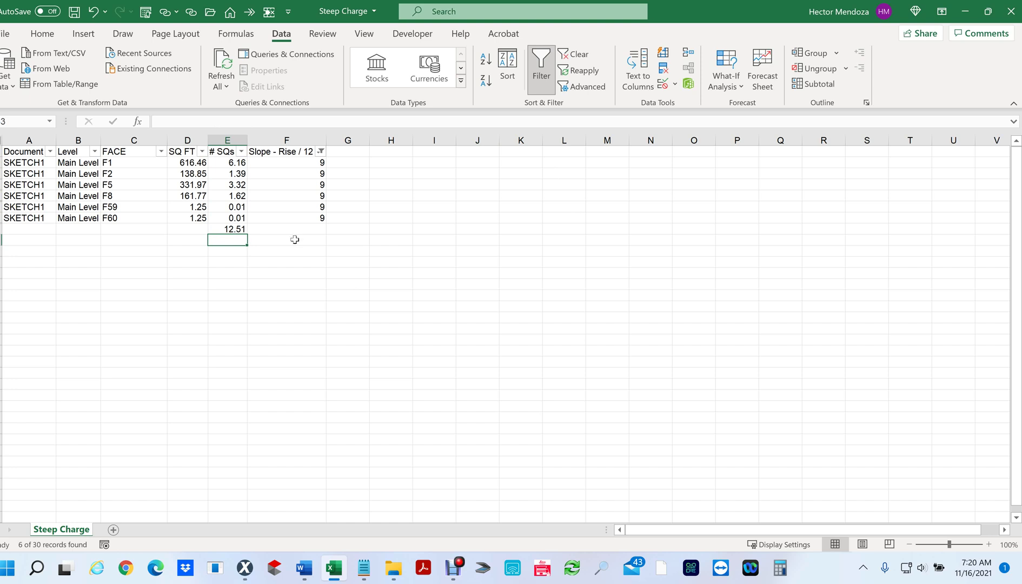
pyautogui.click(237, 230)
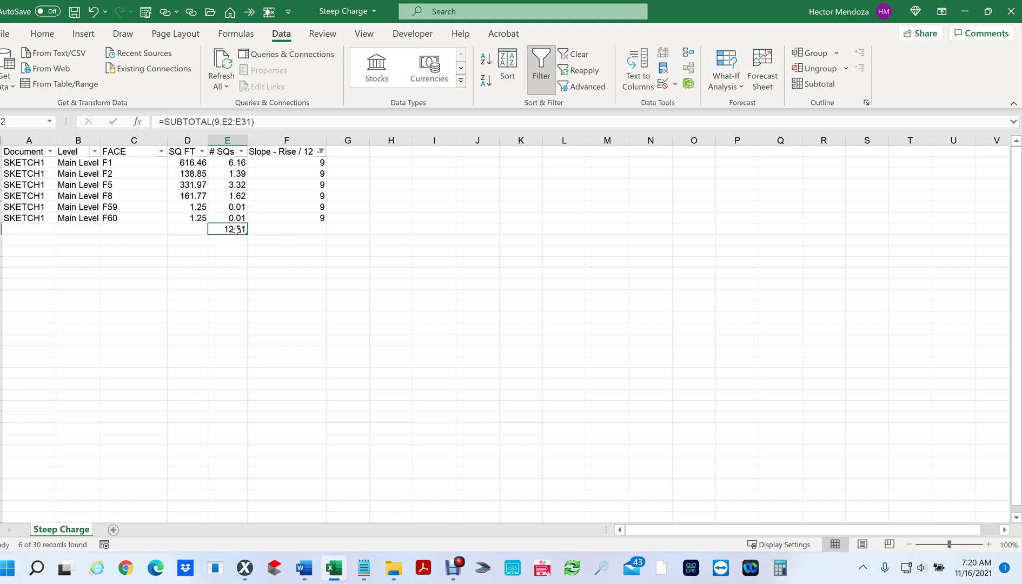
pyautogui.hotkey('ctrl', 'b')
pyautogui.scroll(5, 464, 309)
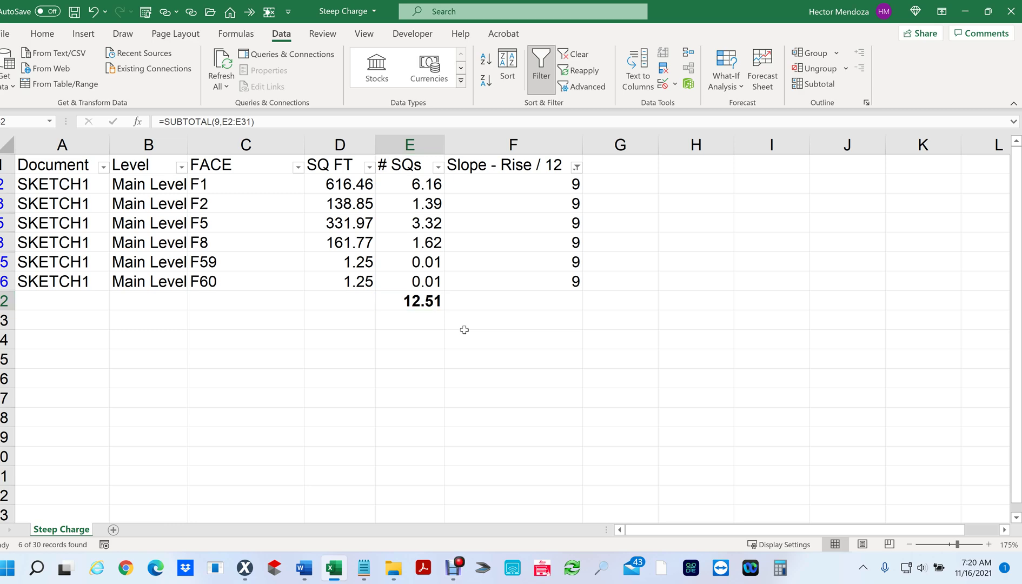
pyautogui.scroll(-3, 464, 329)
pyautogui.scroll(-4, 464, 330)
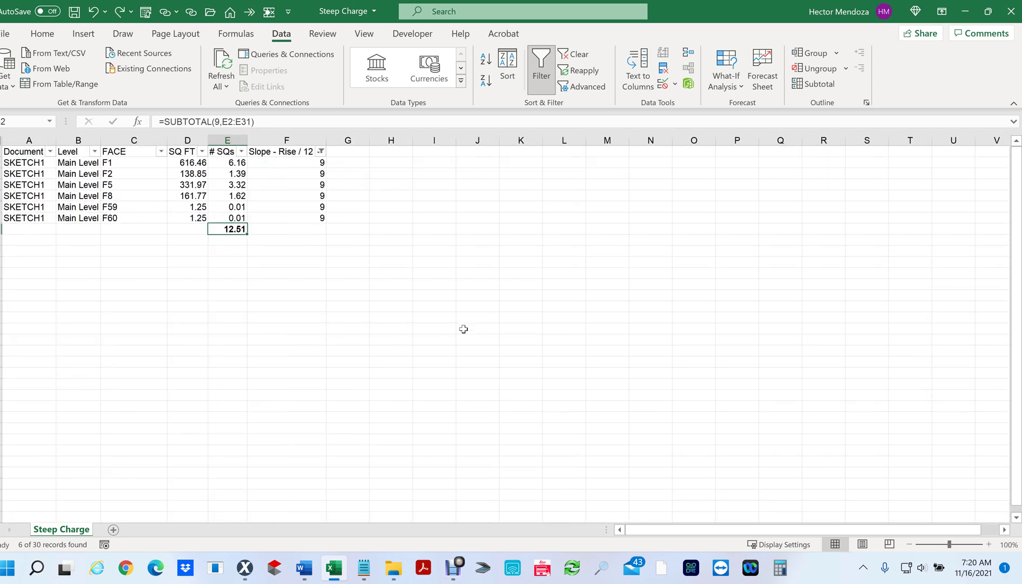
pyautogui.click(312, 260)
pyautogui.click(227, 227)
pyautogui.press('Delete')
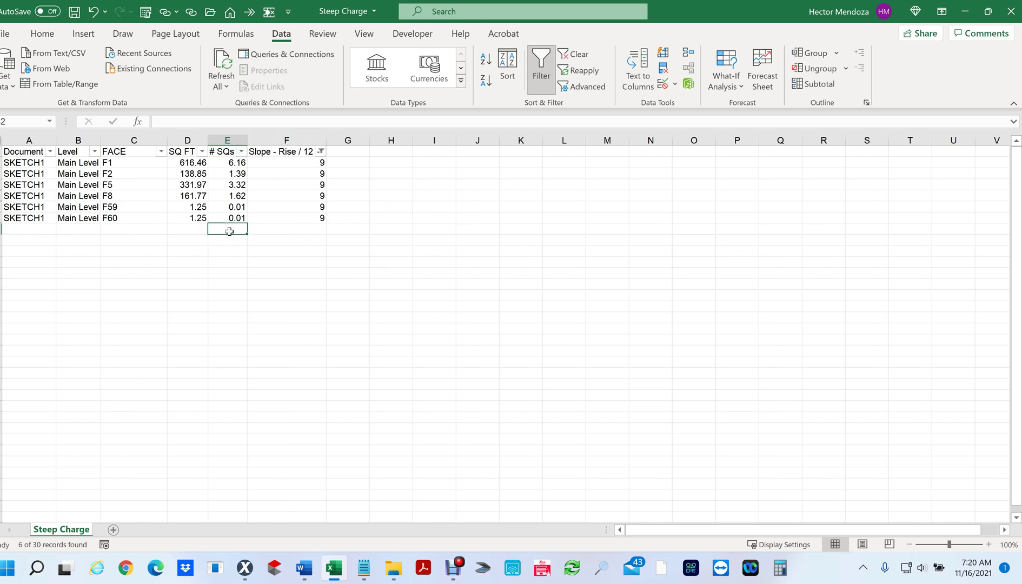
pyautogui.click(256, 286)
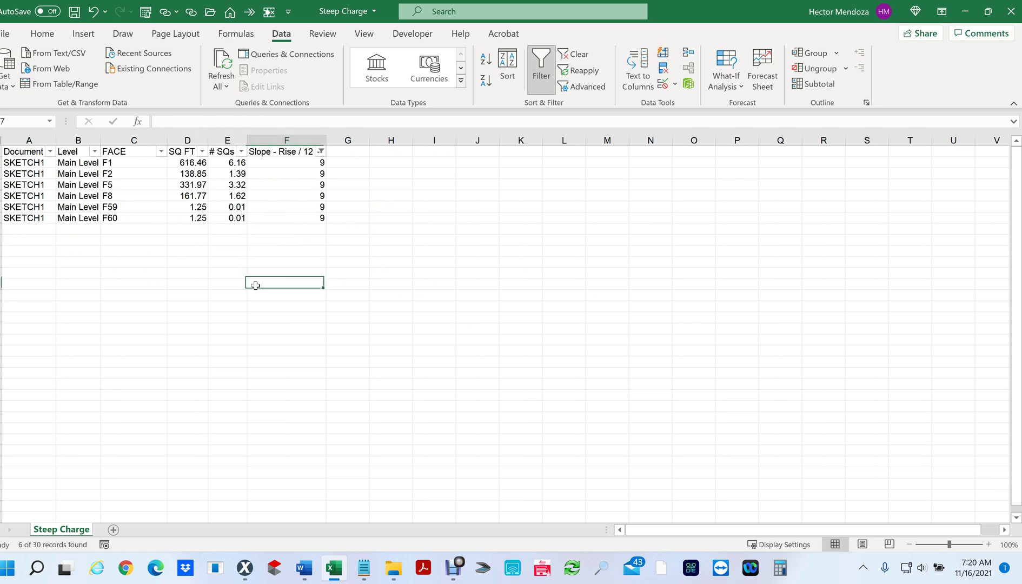
pyautogui.click(225, 229)
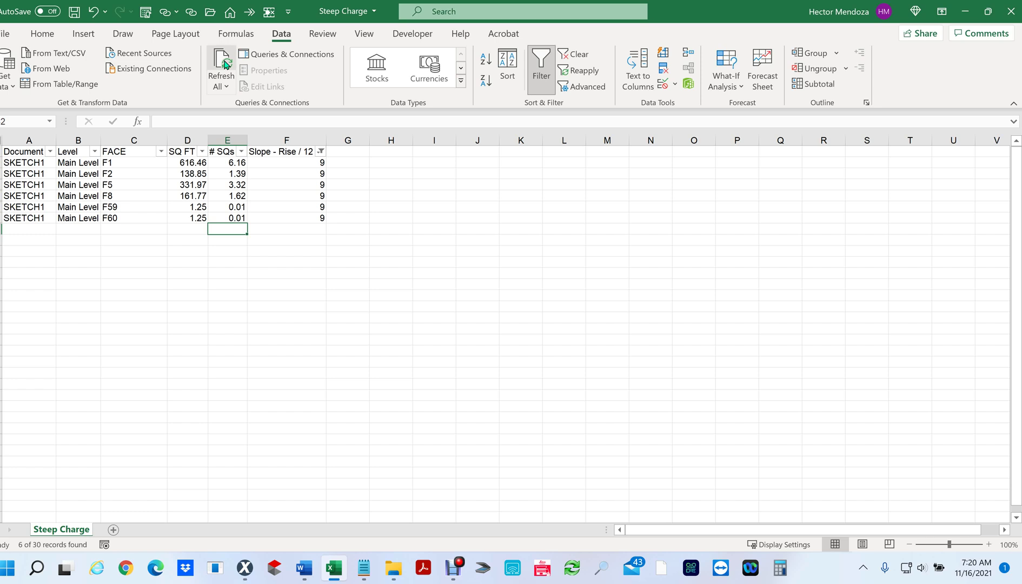
# Step: Replace the old E8 total with a SUBTOTAL of the visible # SQs, giving 12.51
pyautogui.click(34, 37)
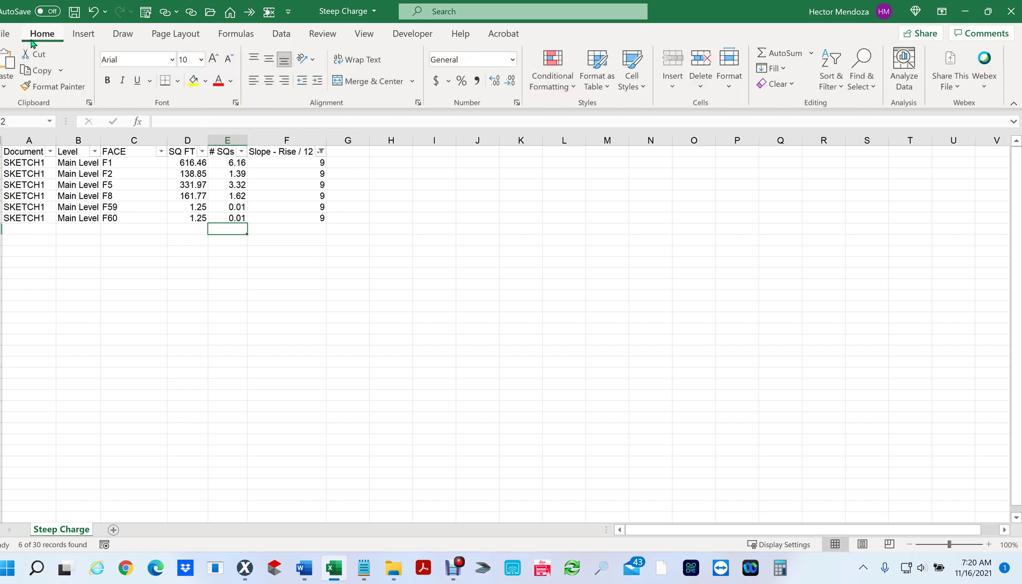
pyautogui.click(788, 58)
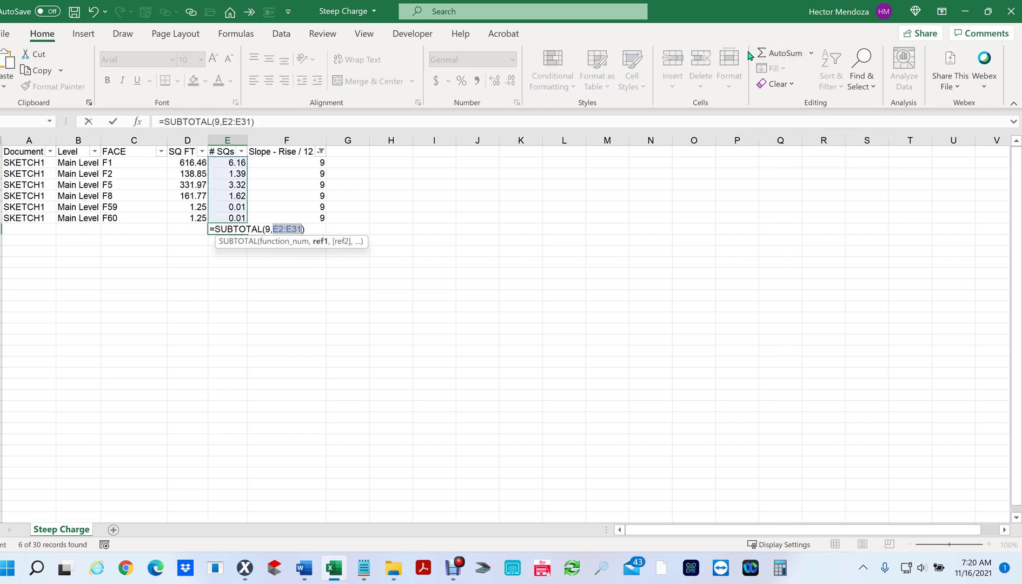
pyautogui.press('Return')
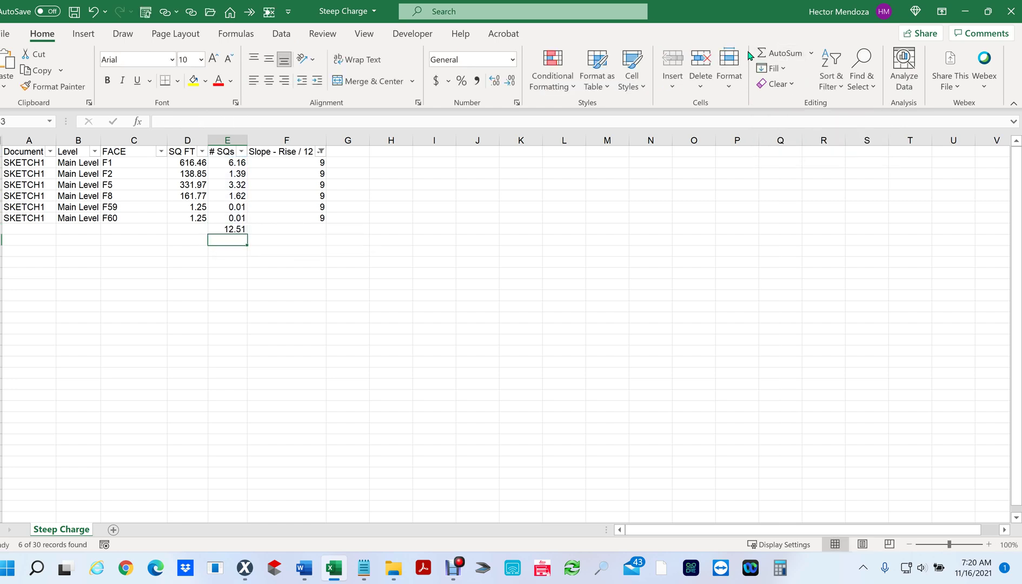
pyautogui.click(235, 229)
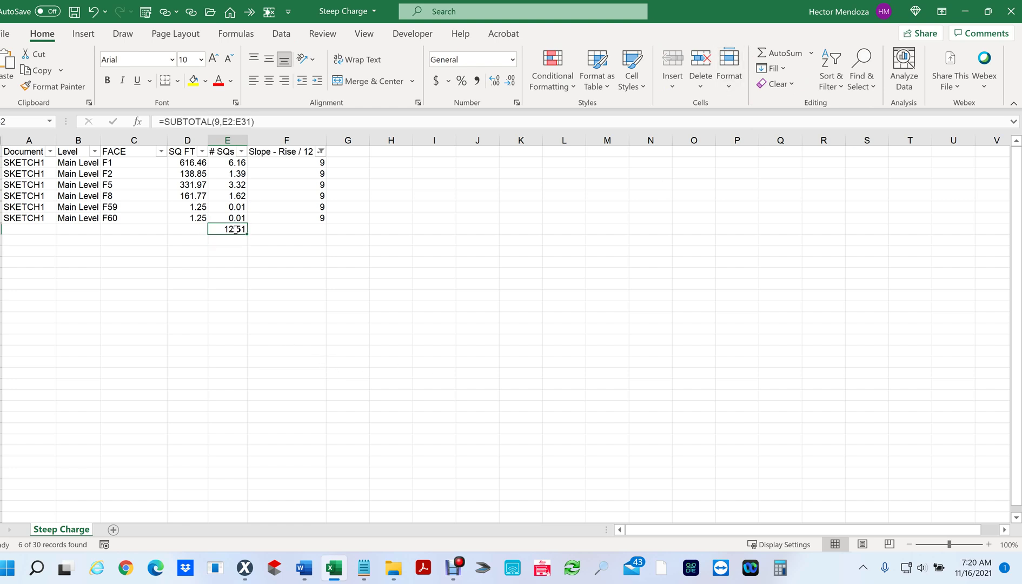
pyautogui.press('Delete')
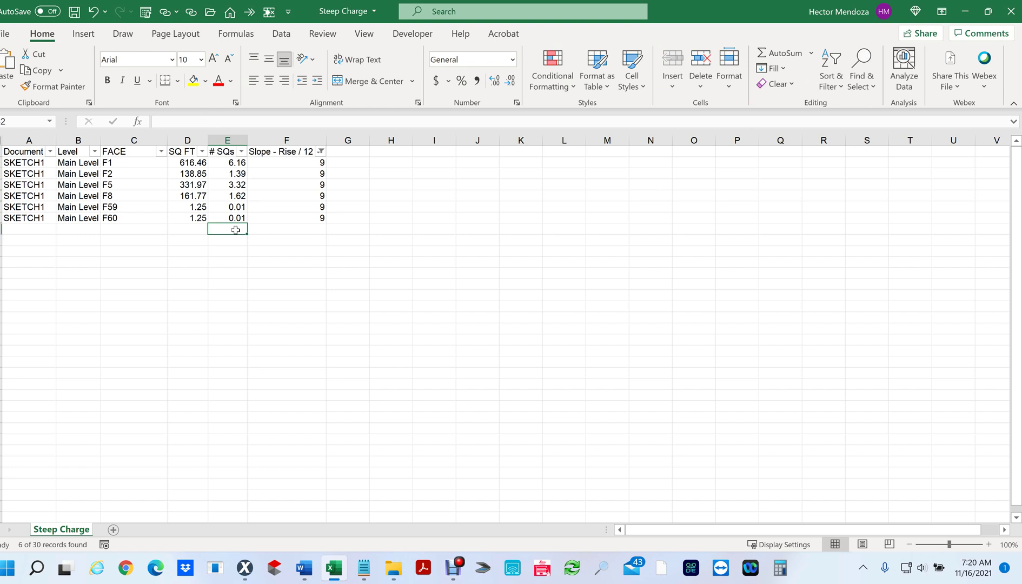
pyautogui.hotkey('alt', '=')
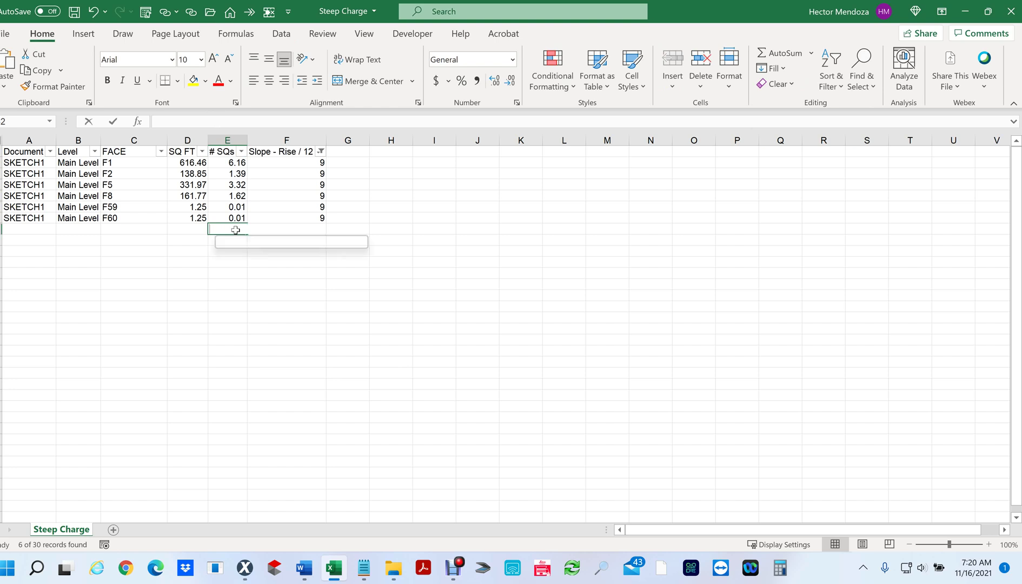
pyautogui.press('Return')
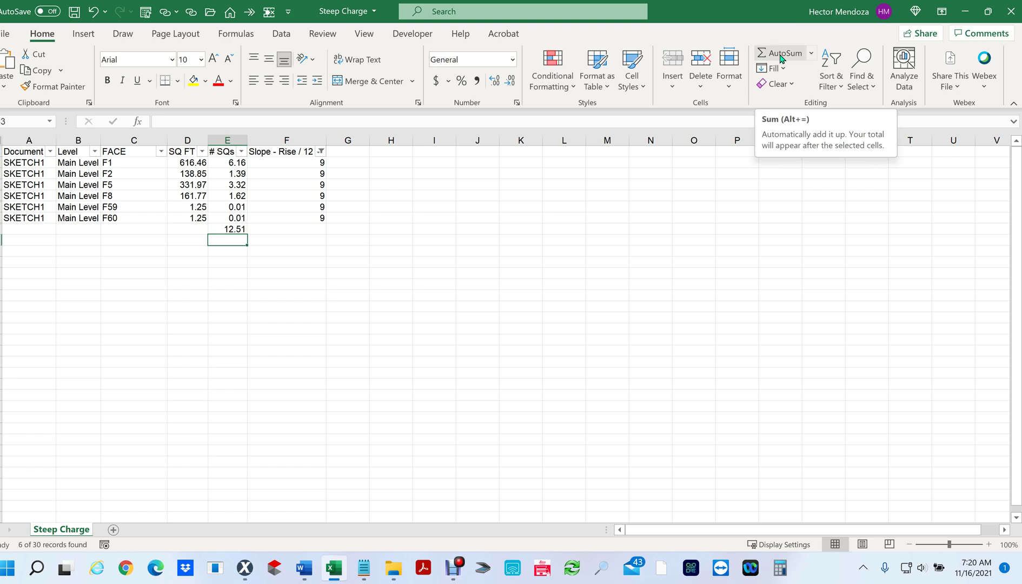
pyautogui.click(513, 250)
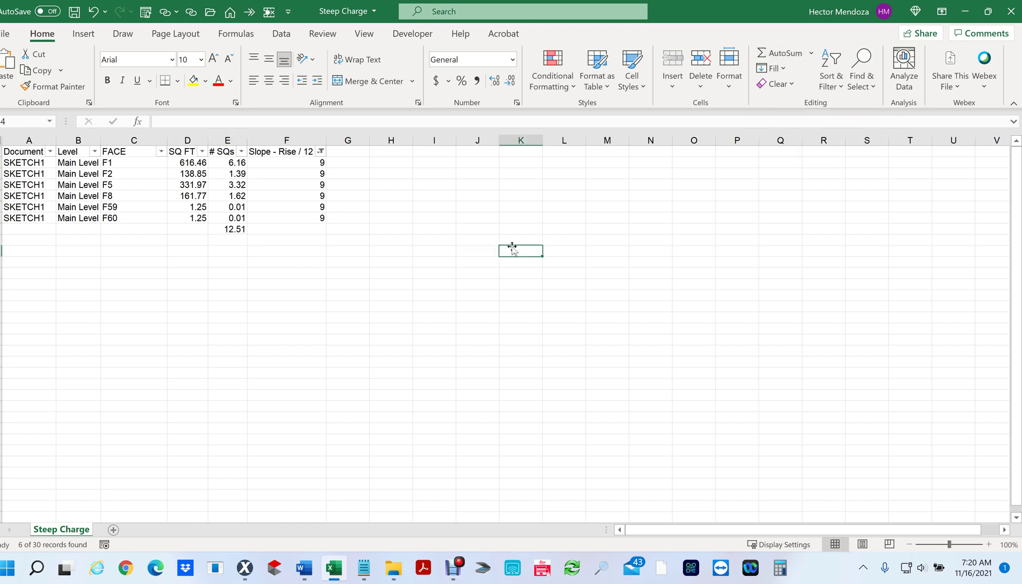
pyautogui.click(324, 296)
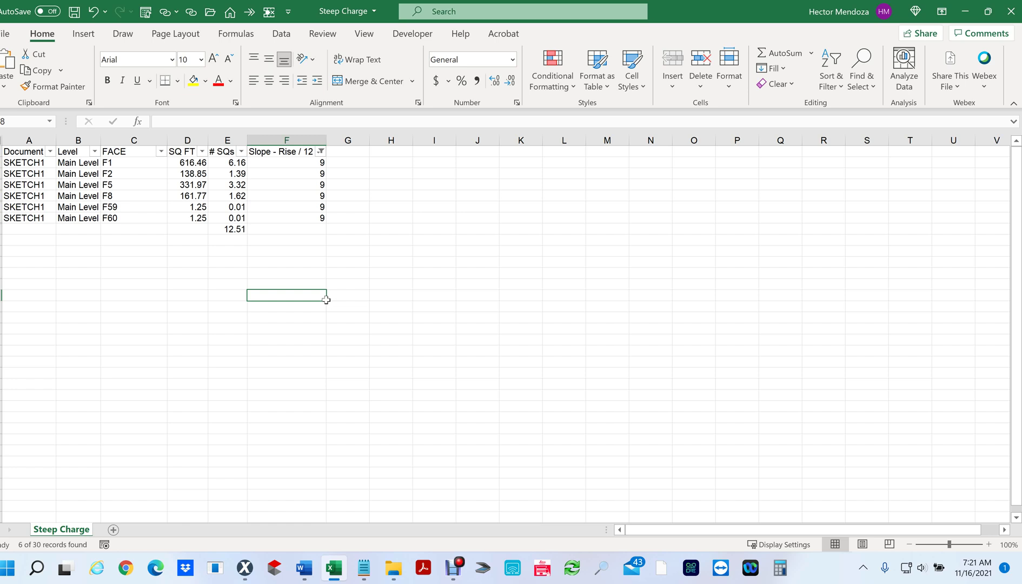
# Step: Snap Excel to the left half and the STEEPPRACTICE Xactimate window to the right
pyautogui.press('super+Left')
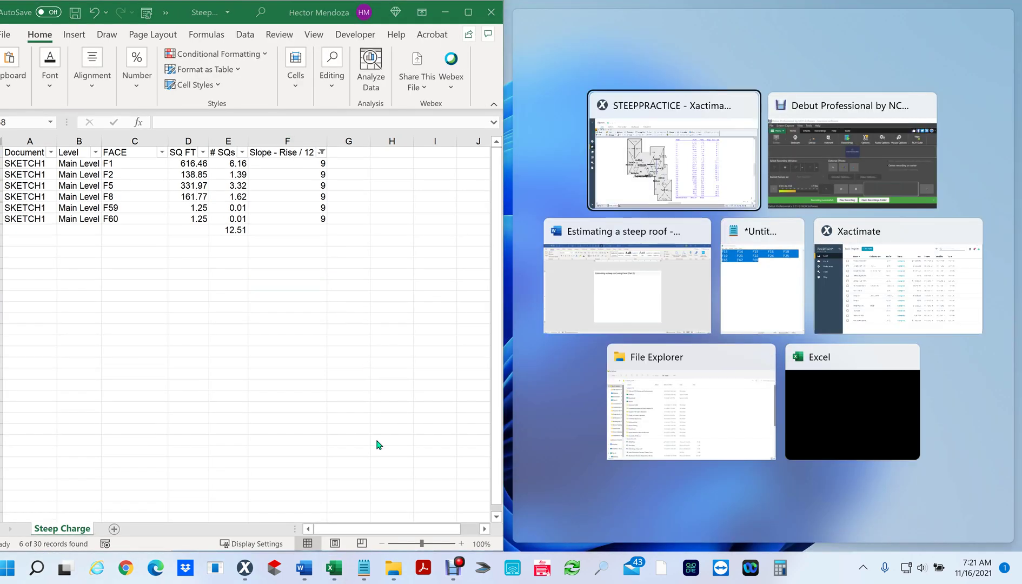
pyautogui.moveTo(244, 569)
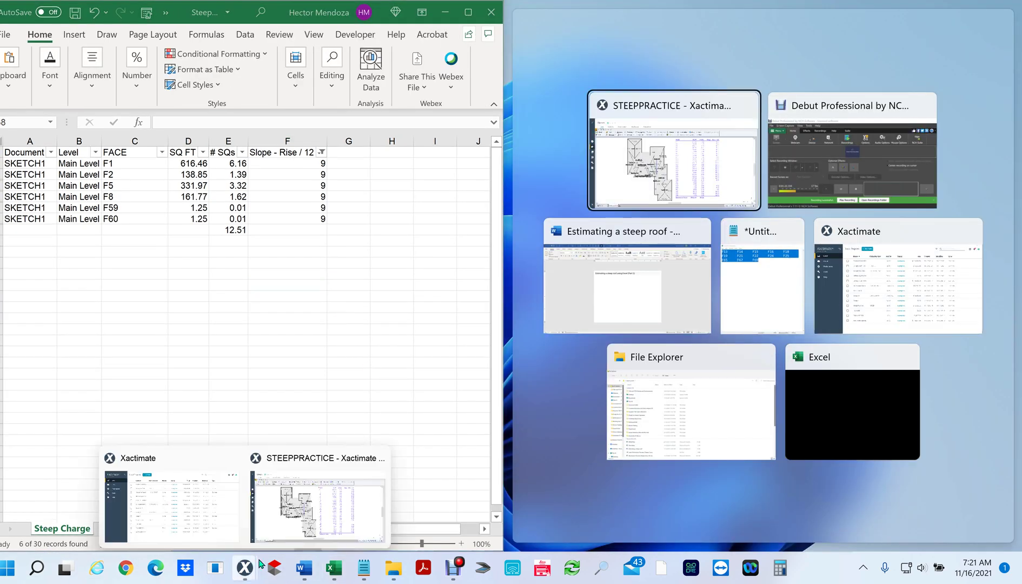
pyautogui.click(272, 528)
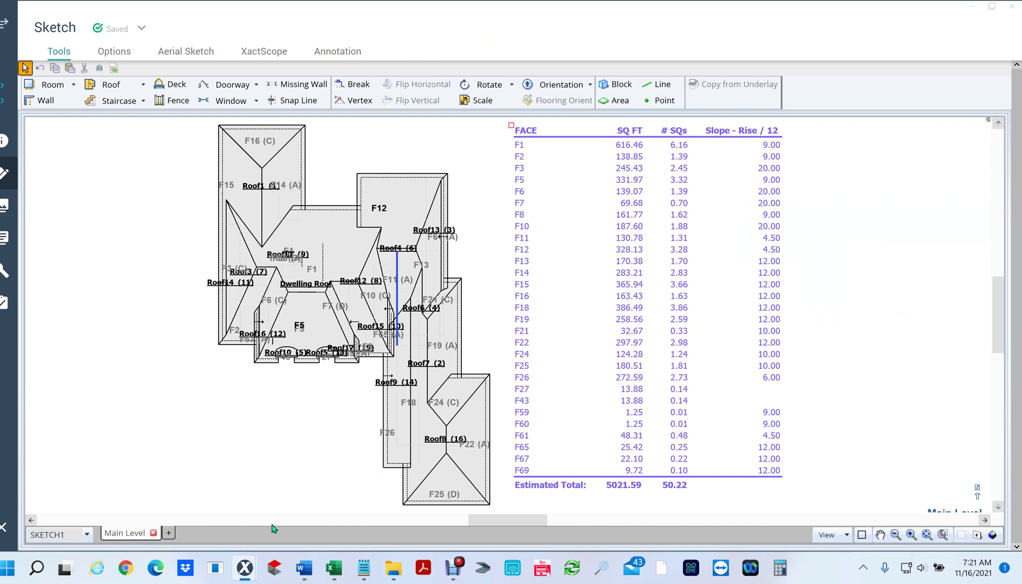
pyautogui.press('super+Right')
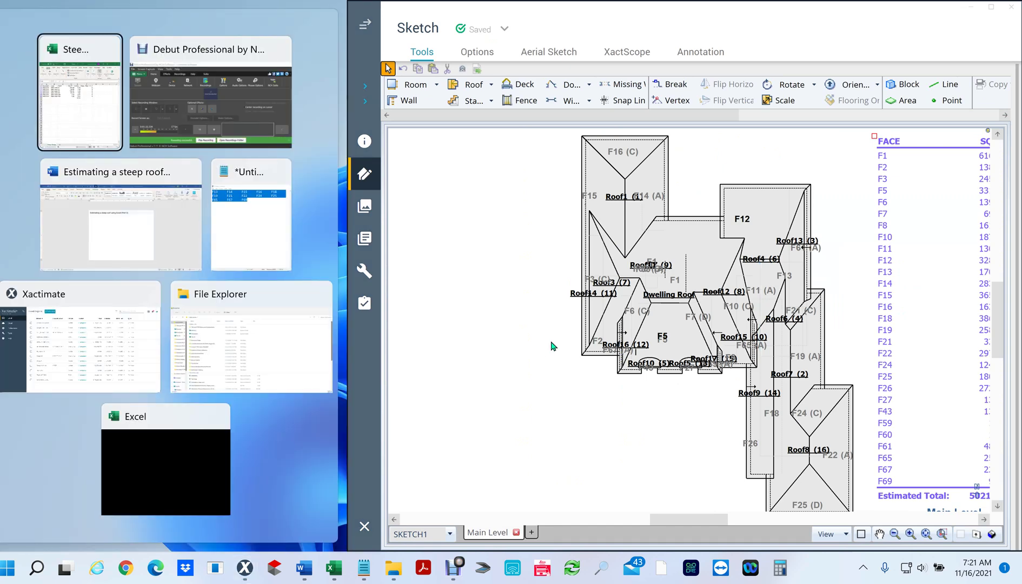
pyautogui.click(535, 353)
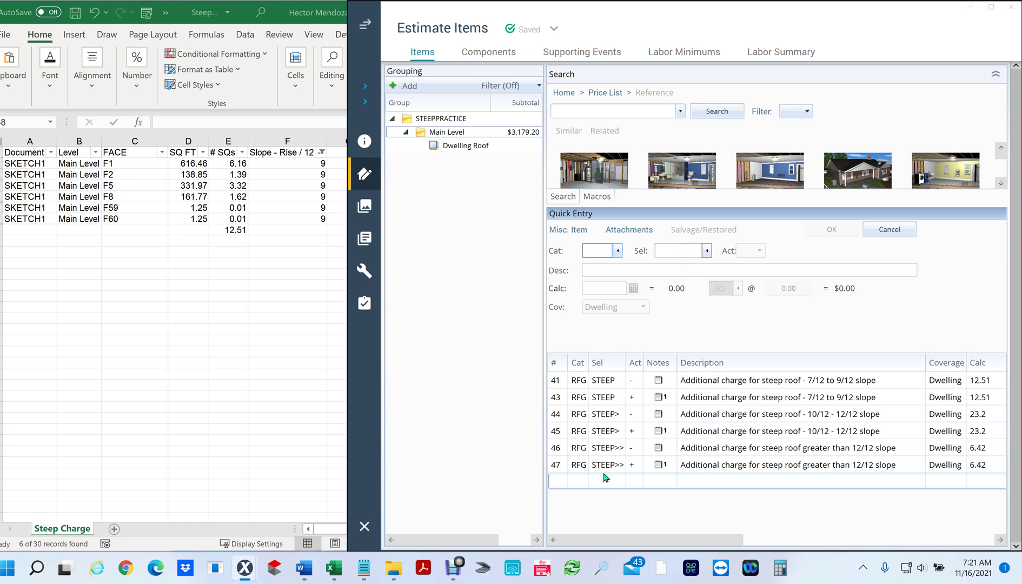
# Step: Delete the six old steep-charge lines, rows 41–47
pyautogui.click(555, 381)
pyautogui.keyDown('shift'); pyautogui.click(555, 465); pyautogui.keyUp('shift')
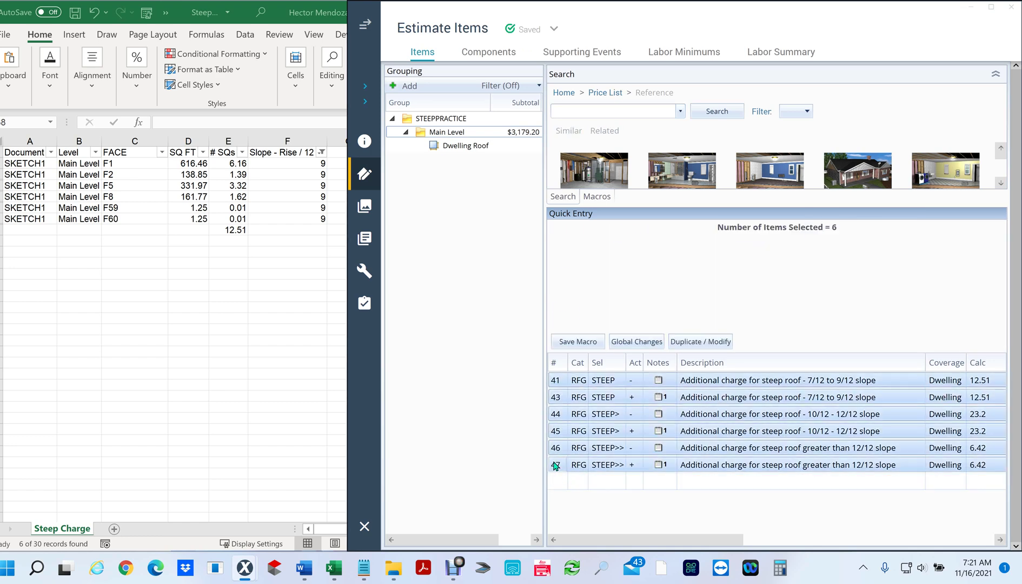
pyautogui.press('Delete')
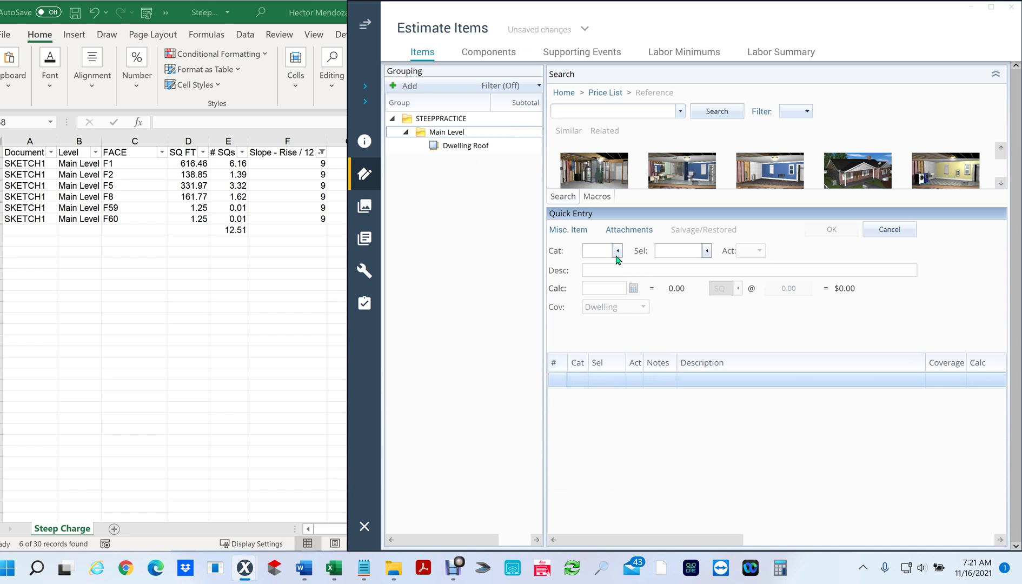
# Step: Add an RFG STEEP 7/12 to 9/12 replace-only line of 12.51 squares
pyautogui.click(599, 248)
pyautogui.write('RFG')
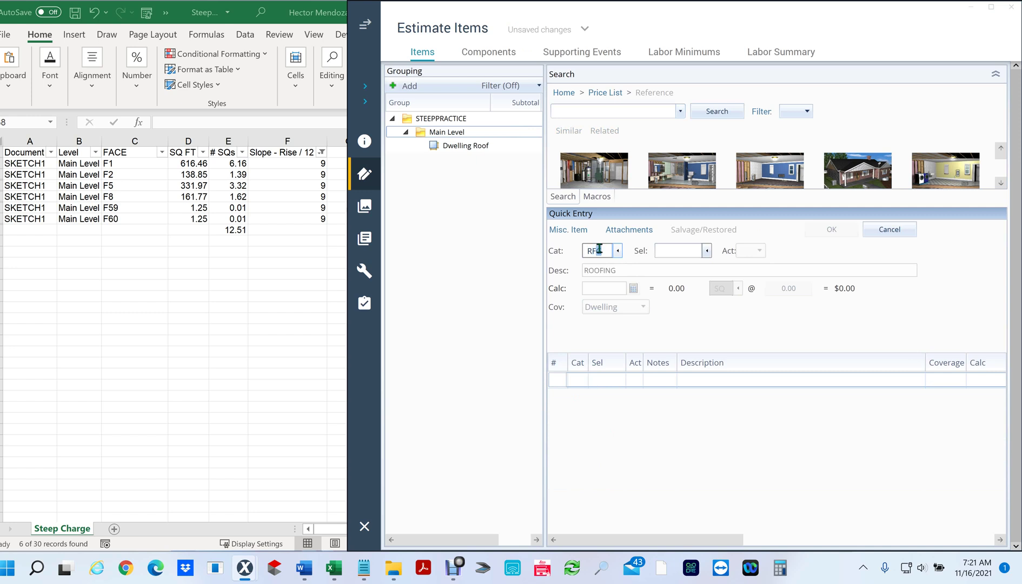
pyautogui.press('Tab')
pyautogui.write('ST')
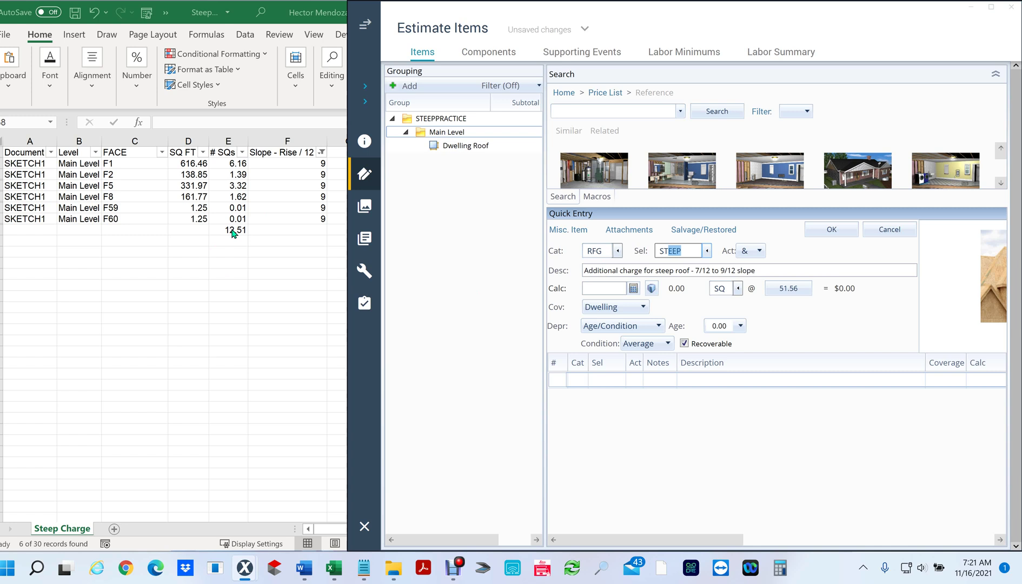
pyautogui.click(594, 294)
pyautogui.write('12')
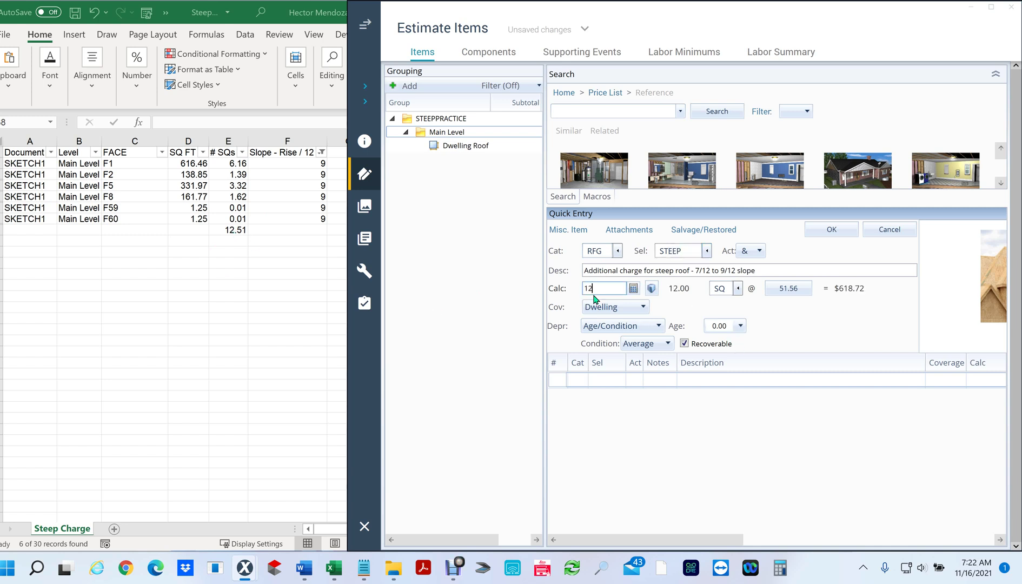
pyautogui.write(',51')
pyautogui.click(759, 250)
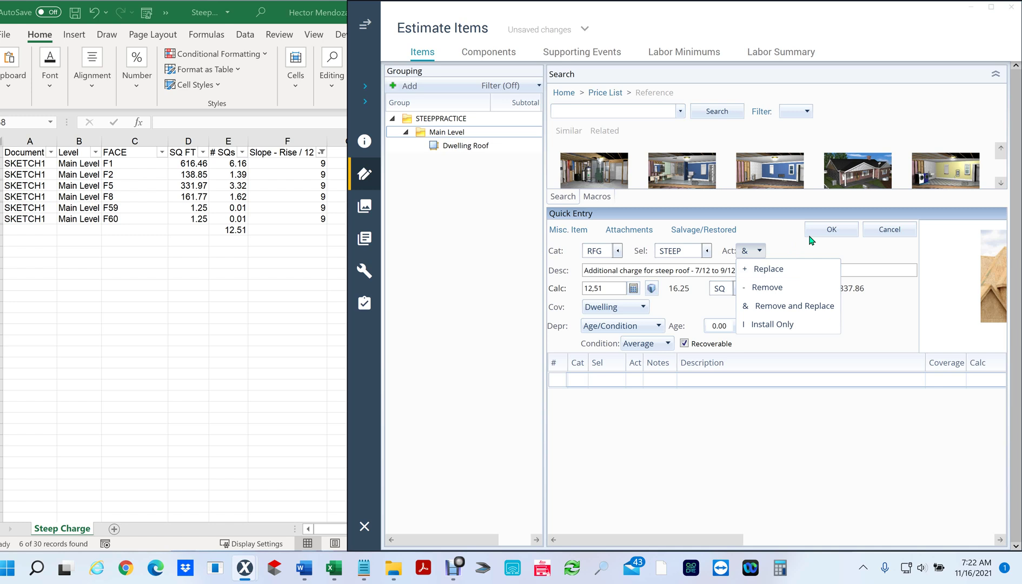
pyautogui.click(768, 270)
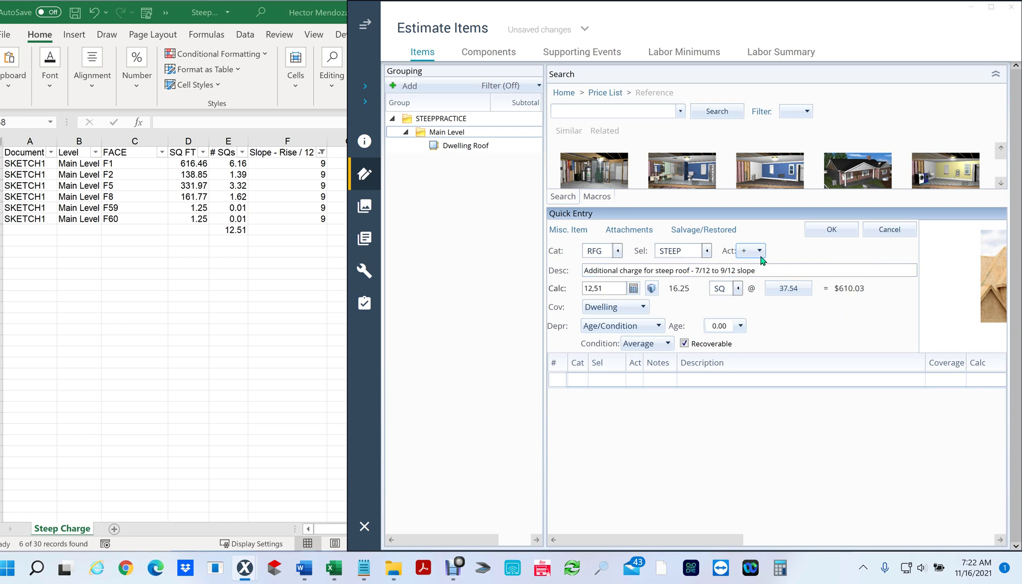
pyautogui.click(832, 233)
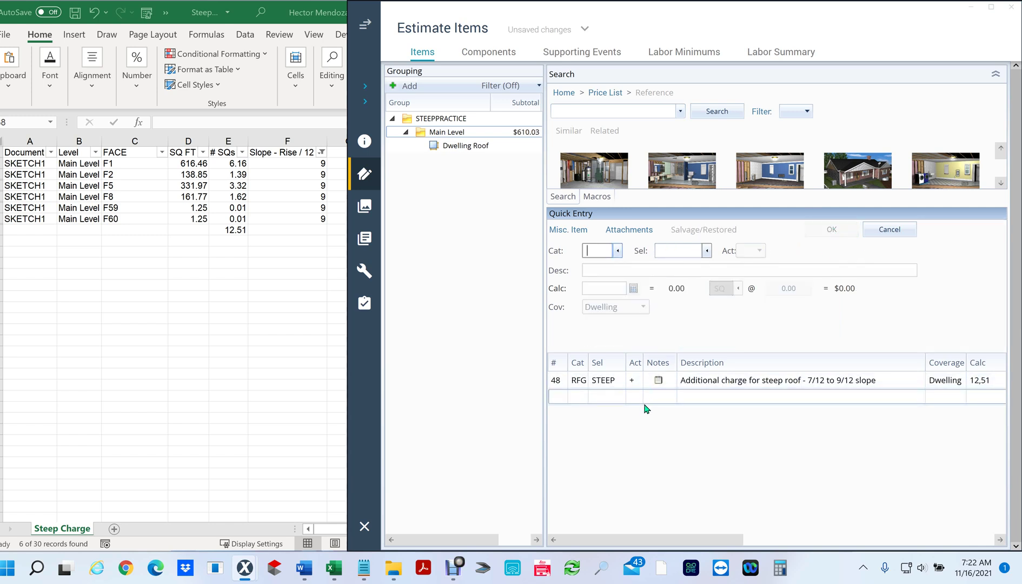
# Step: Attach the note 'F1, F2, F5, 58, F59, F60' to steep line 48
pyautogui.click(659, 381)
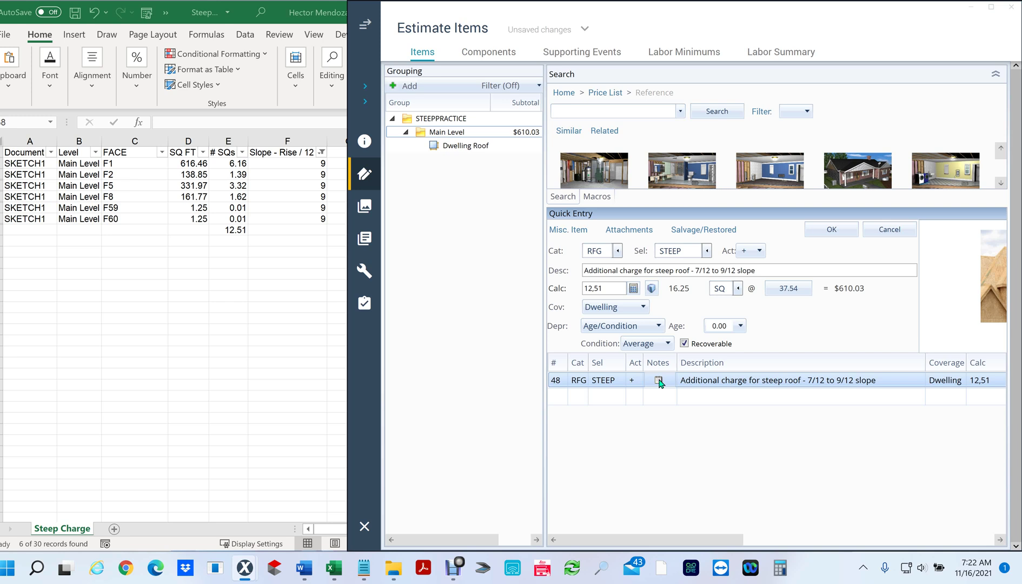
pyautogui.doubleClick(659, 381)
pyautogui.click(583, 324)
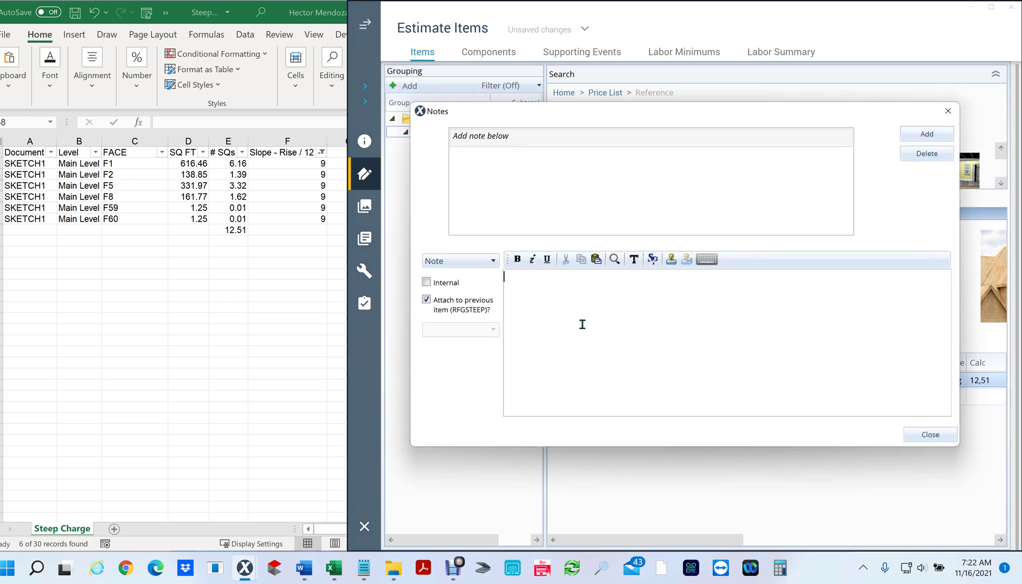
pyautogui.write('F1,')
pyautogui.click(583, 284)
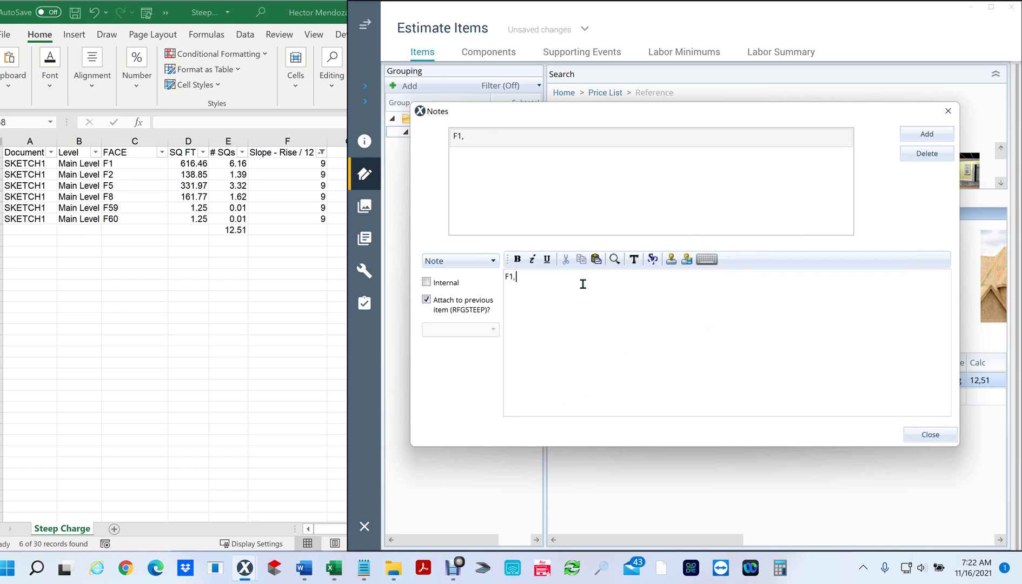
pyautogui.write(', F2, F5, 58, F59, F60')
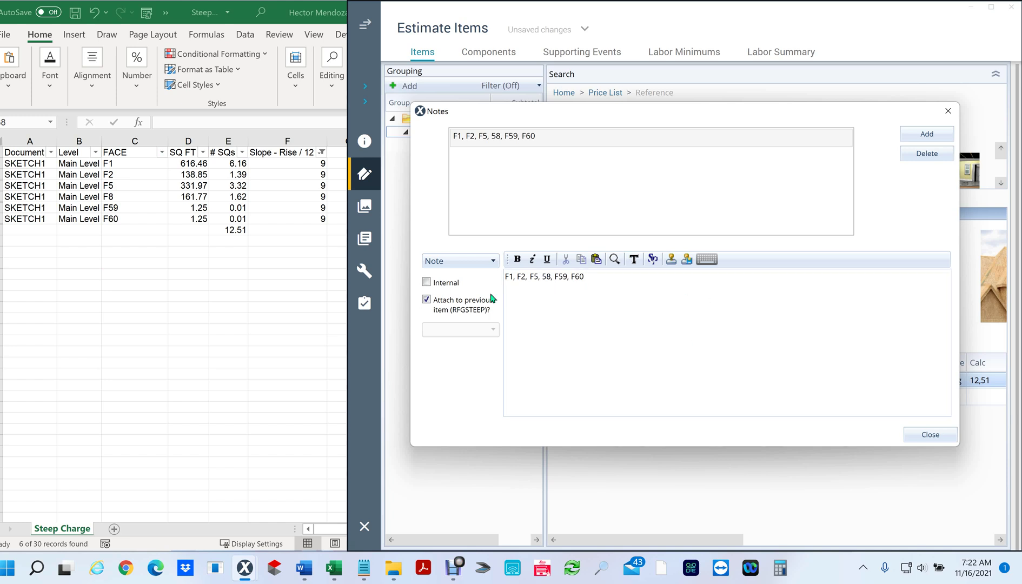
pyautogui.click(930, 437)
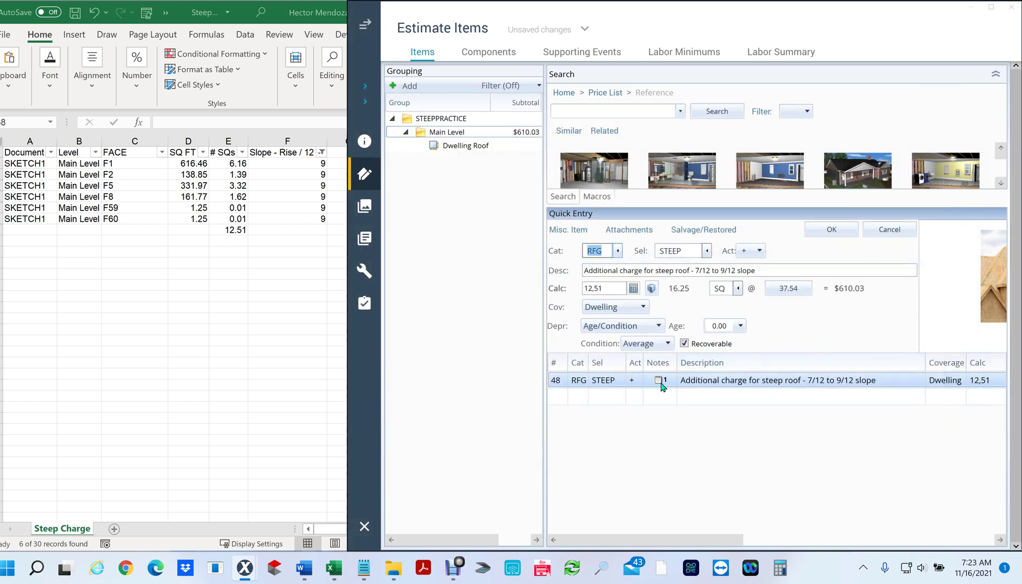
# Step: Refilter the slope column to slopes 10 and 12 only, showing 13 faces
pyautogui.click(560, 402)
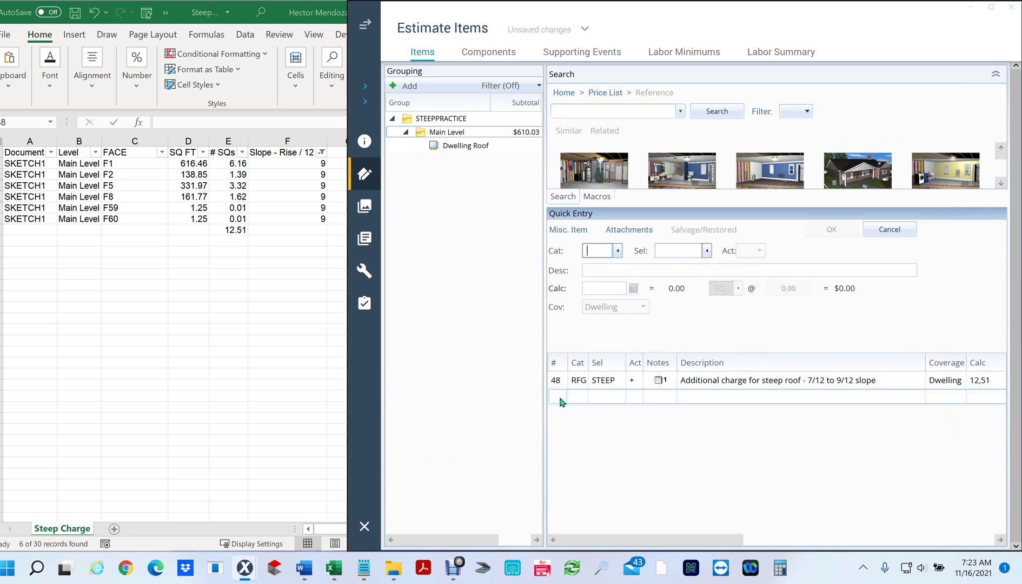
pyautogui.click(287, 296)
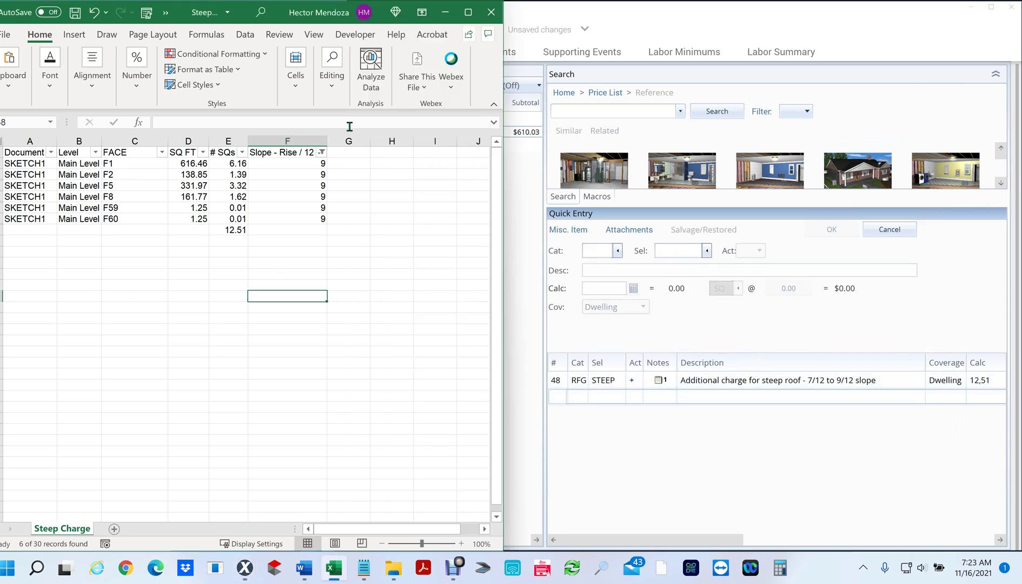
pyautogui.click(322, 152)
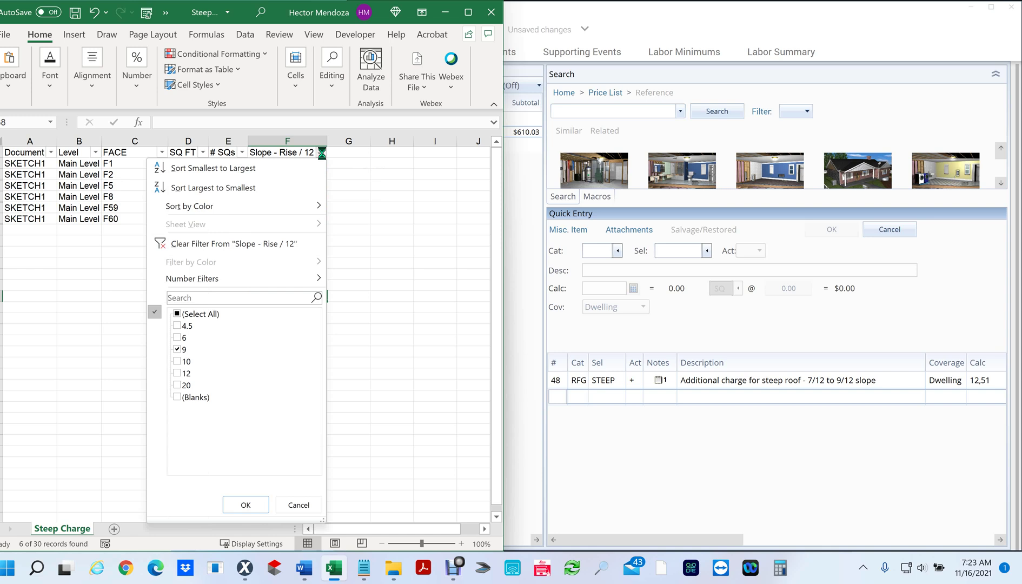
pyautogui.click(177, 350)
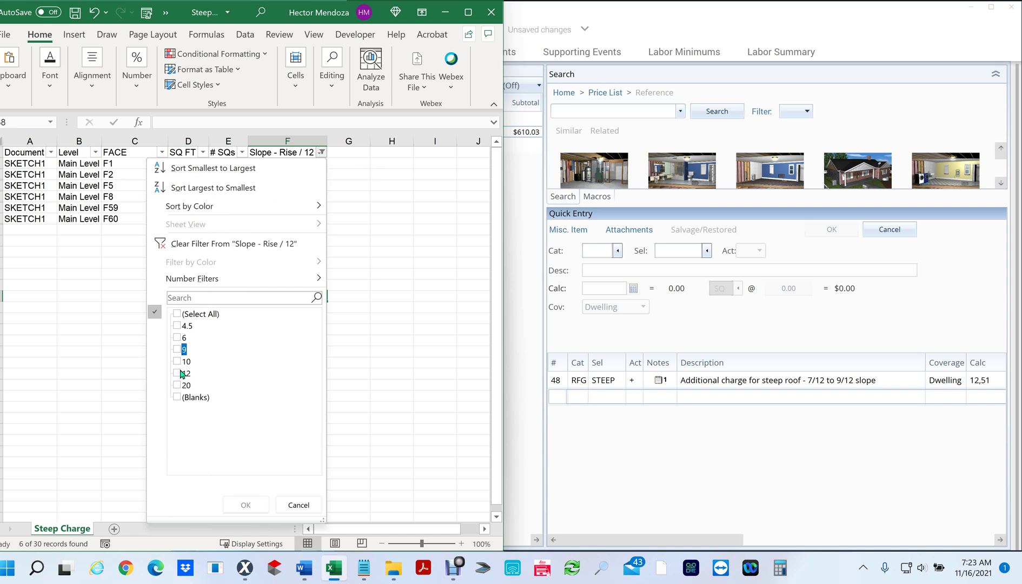
pyautogui.click(178, 361)
pyautogui.click(178, 373)
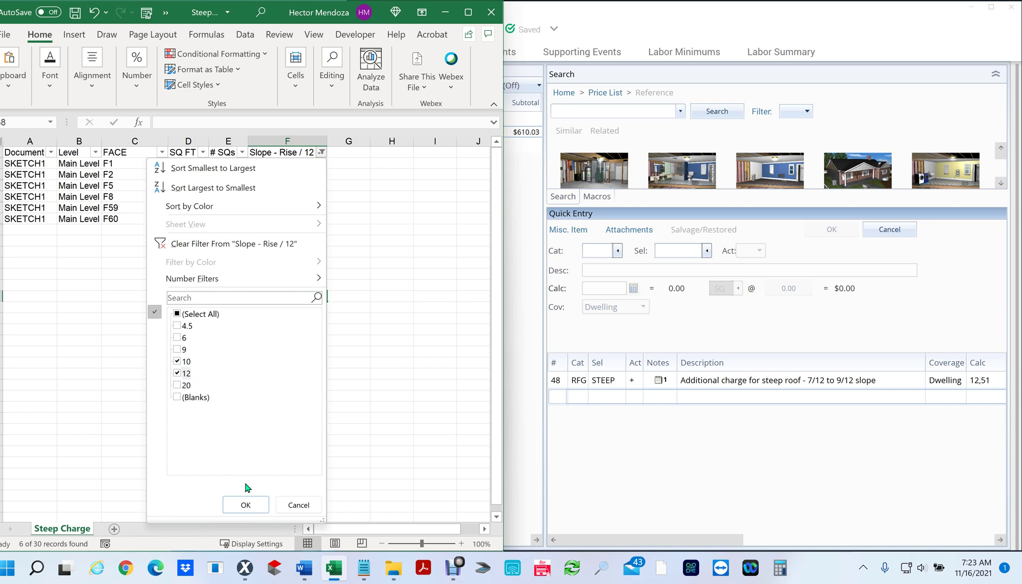
pyautogui.click(245, 505)
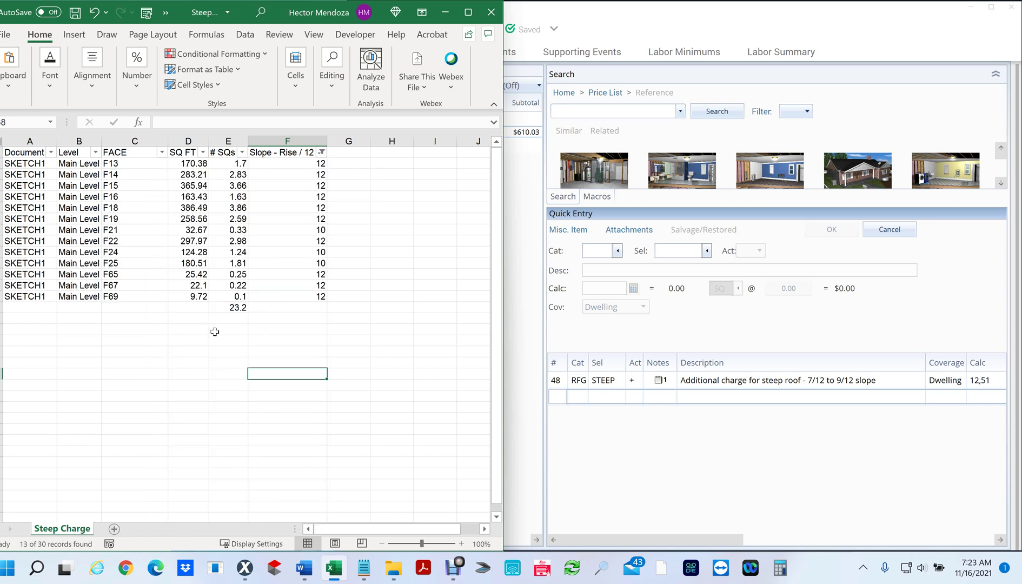
# Step: Replace the old # SQs subtotal with a fresh SUBTOTAL of 23.2
pyautogui.click(240, 308)
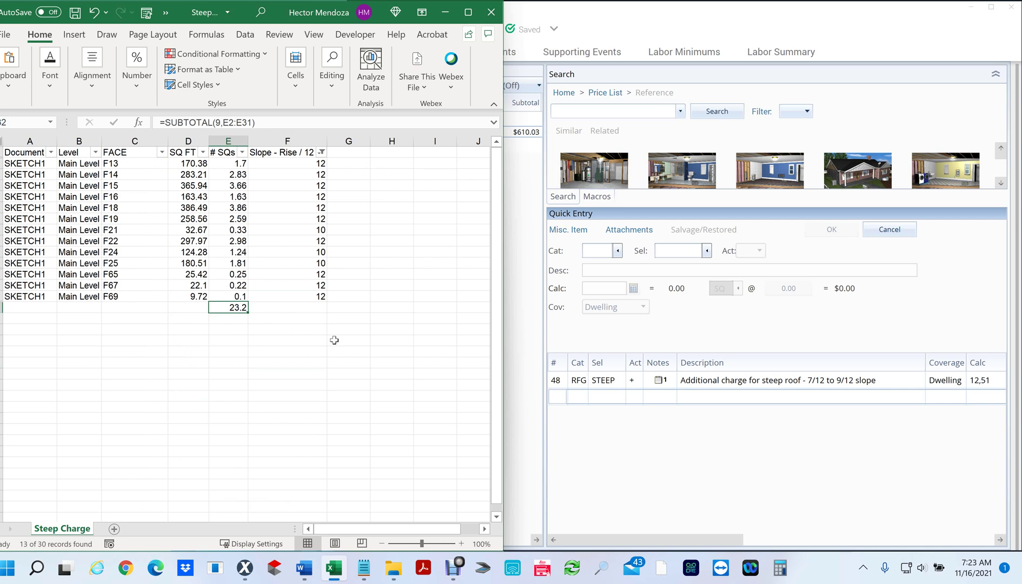
pyautogui.click(277, 343)
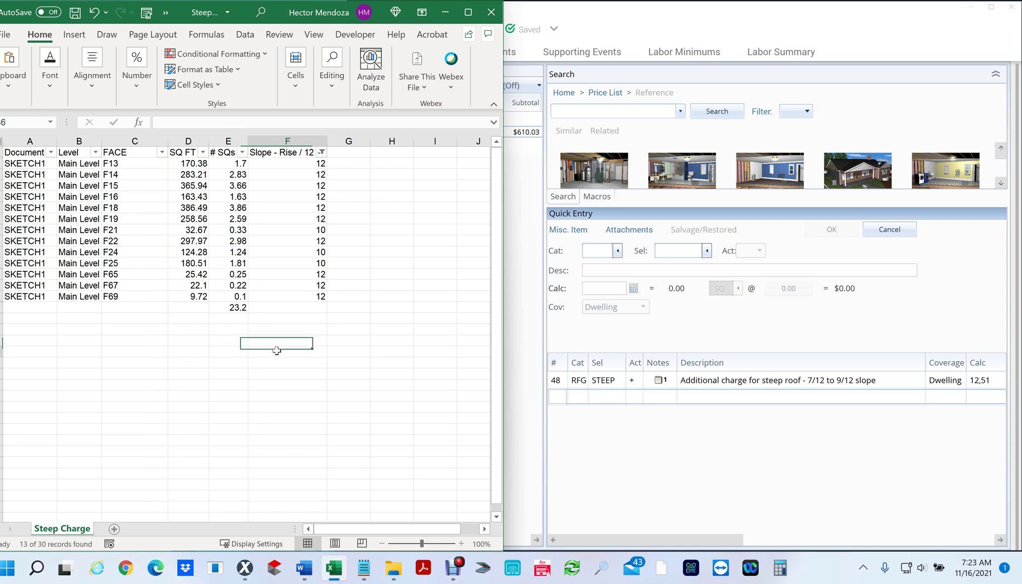
pyautogui.click(234, 307)
pyautogui.press('Delete')
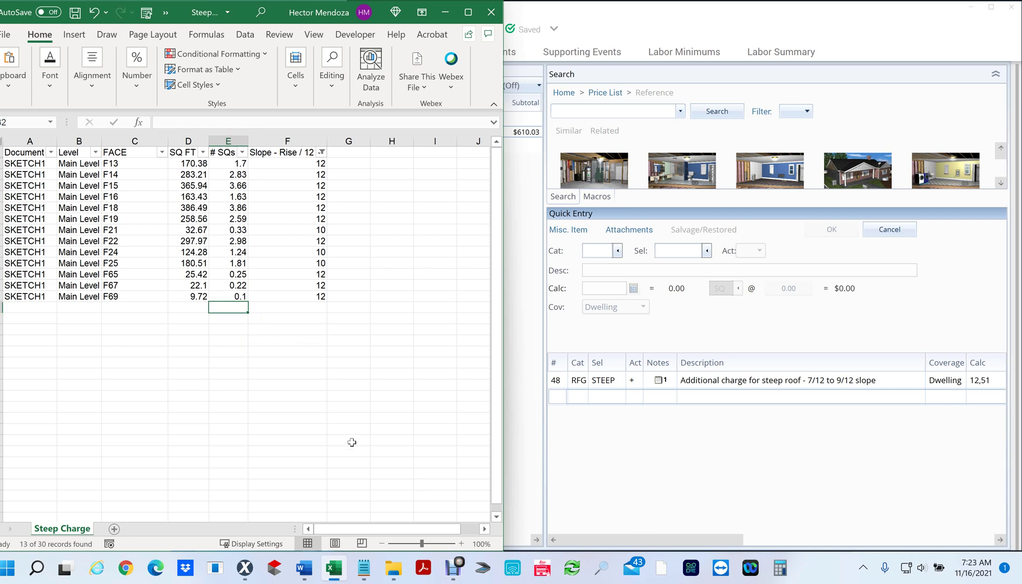
pyautogui.moveTo(350, 441); pyautogui.dragTo(349, 406)
pyautogui.click(231, 308)
pyautogui.hotkey('alt', '=')
pyautogui.press('Return')
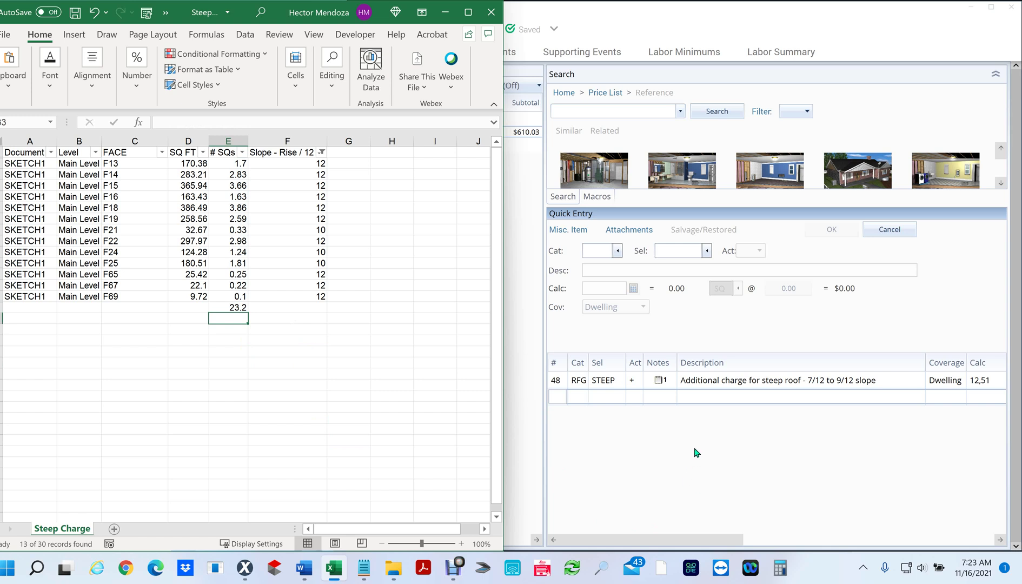
pyautogui.click(557, 398)
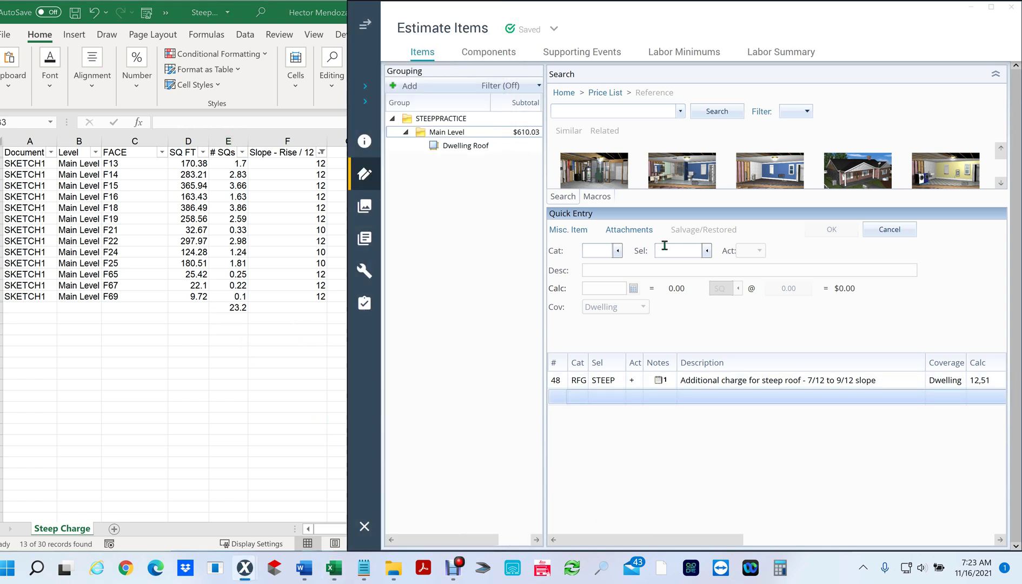
# Step: Add an RFG STEEP> 10/12 to 12/12 steep-roof line of 23.2 squares
pyautogui.click(610, 255)
pyautogui.write('RFG')
pyautogui.press('Tab')
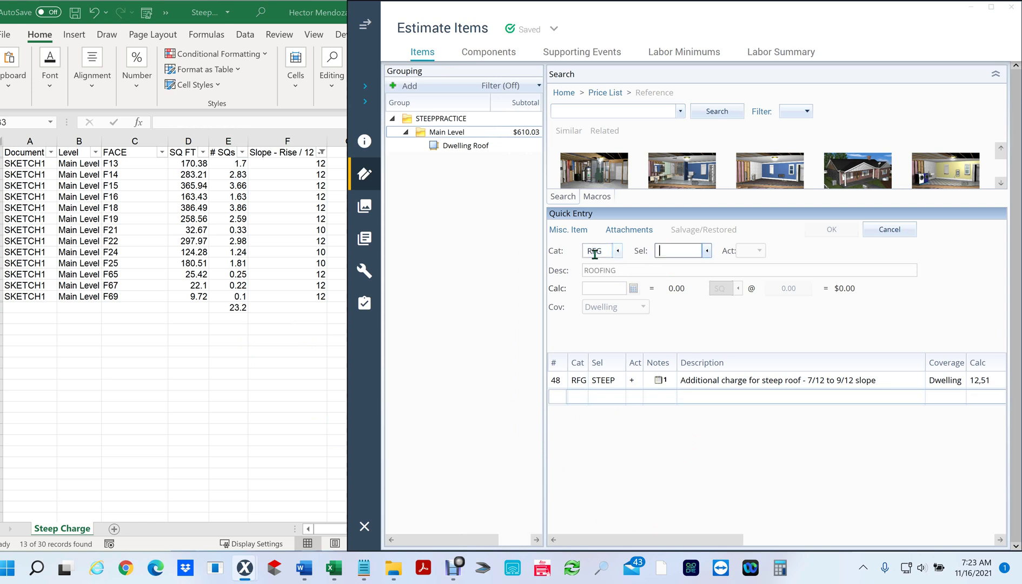
pyautogui.write('STEEP')
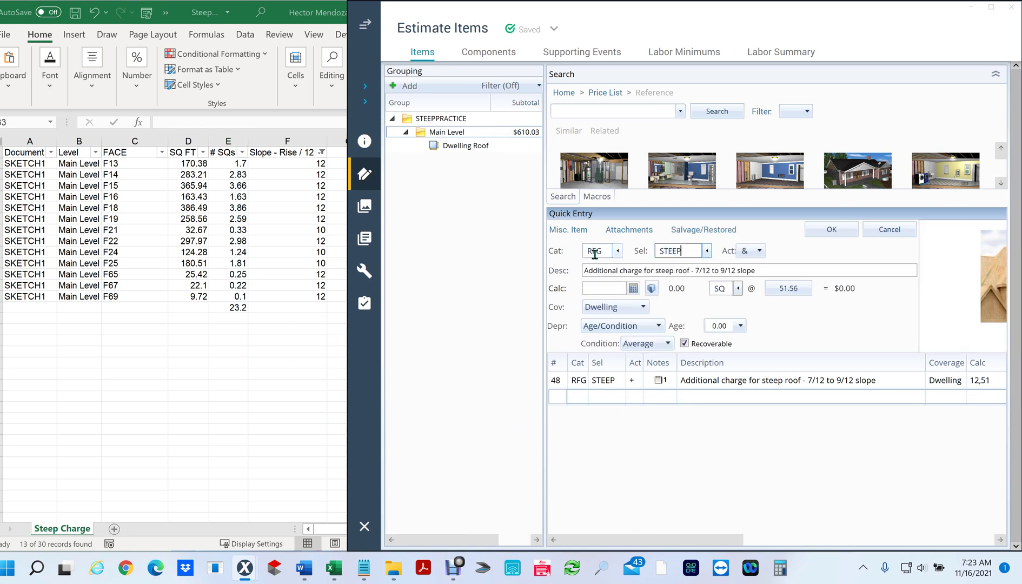
pyautogui.write('>')
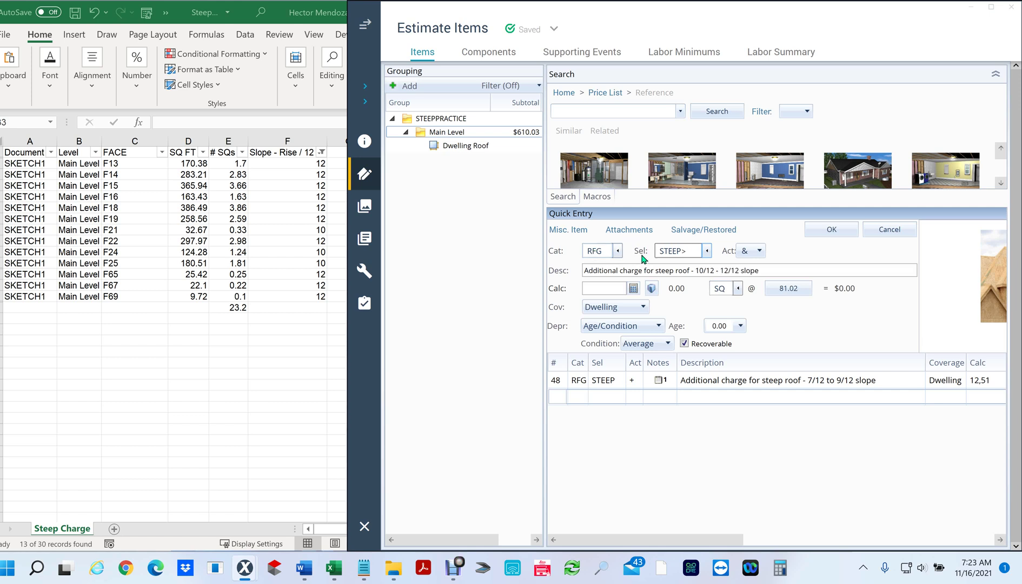
pyautogui.click(607, 288)
pyautogui.write('23.2')
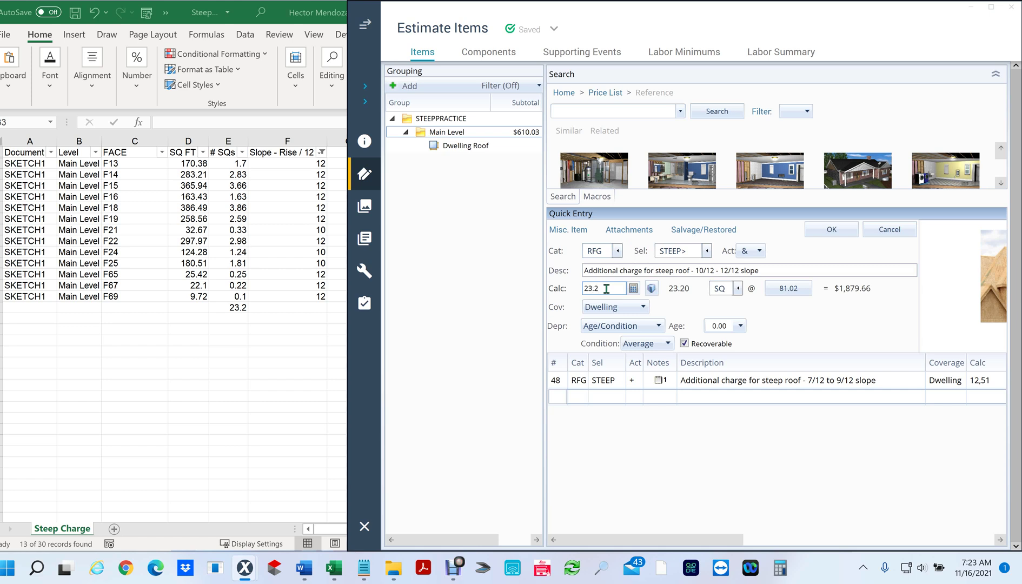
pyautogui.click(842, 231)
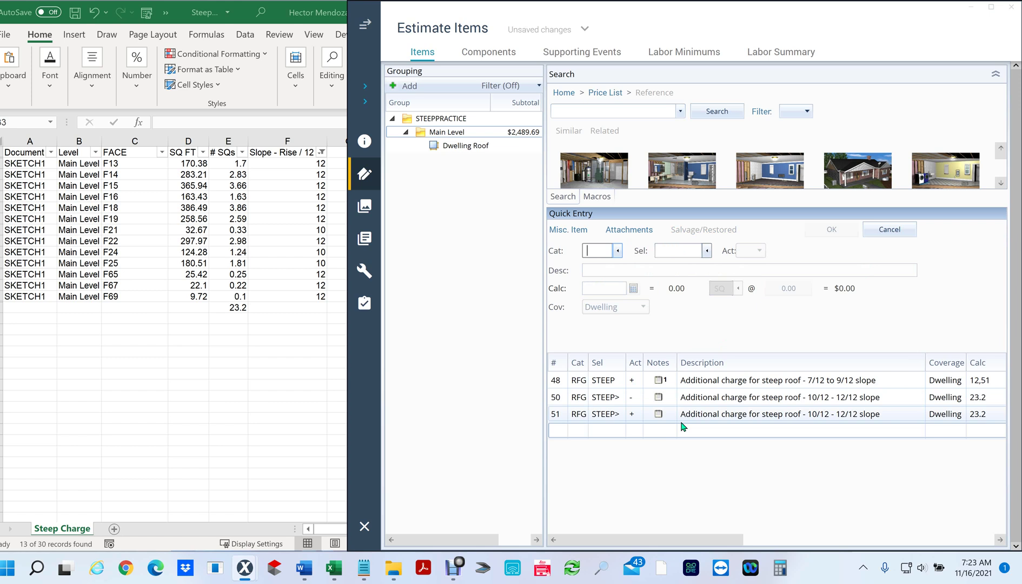
# Step: Delete the unwanted extra line 50 from the estimate
pyautogui.click(555, 401)
pyautogui.press('Delete')
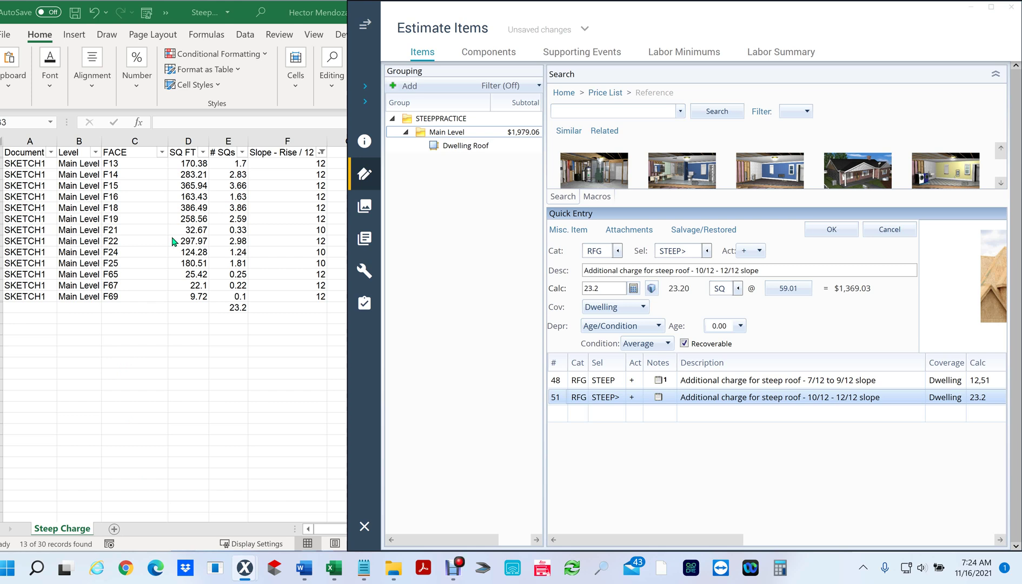
pyautogui.click(137, 185)
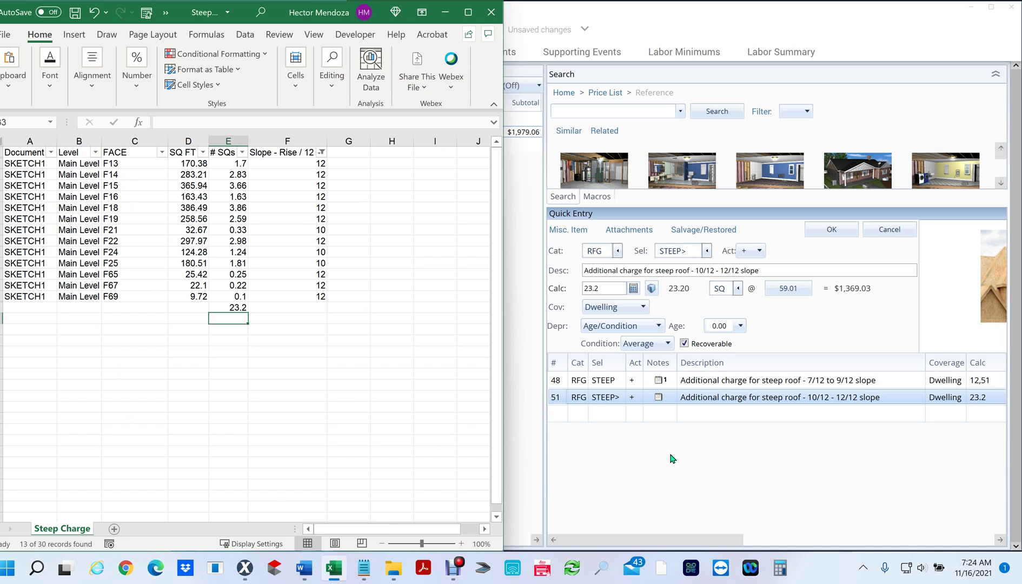
# Step: Note faces f13, f14, f15, f16, f18, f19, f21 … f65, f67, f69 on line 51's steep charge
pyautogui.doubleClick(658, 401)
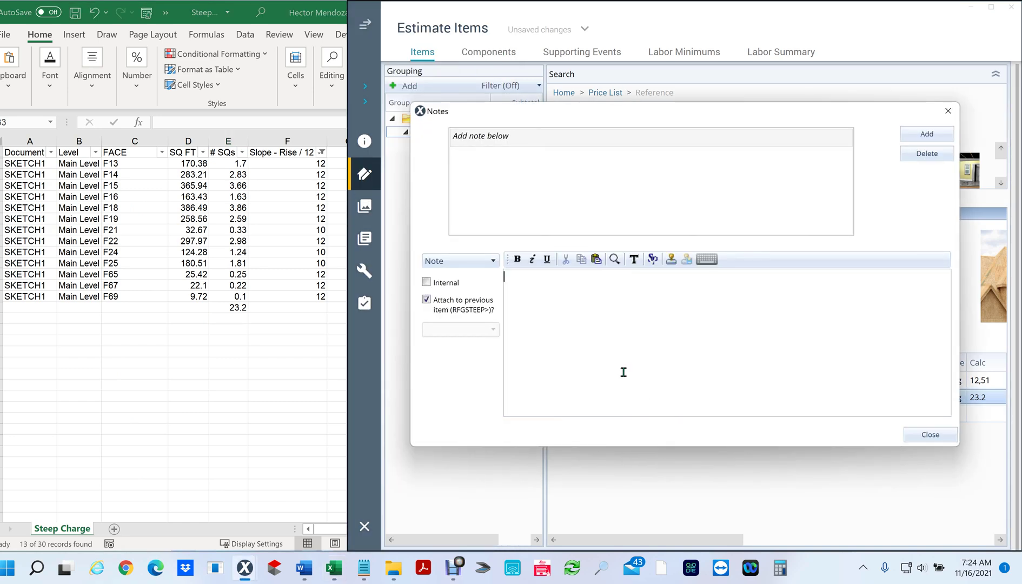
pyautogui.write('f13, f14, f15')
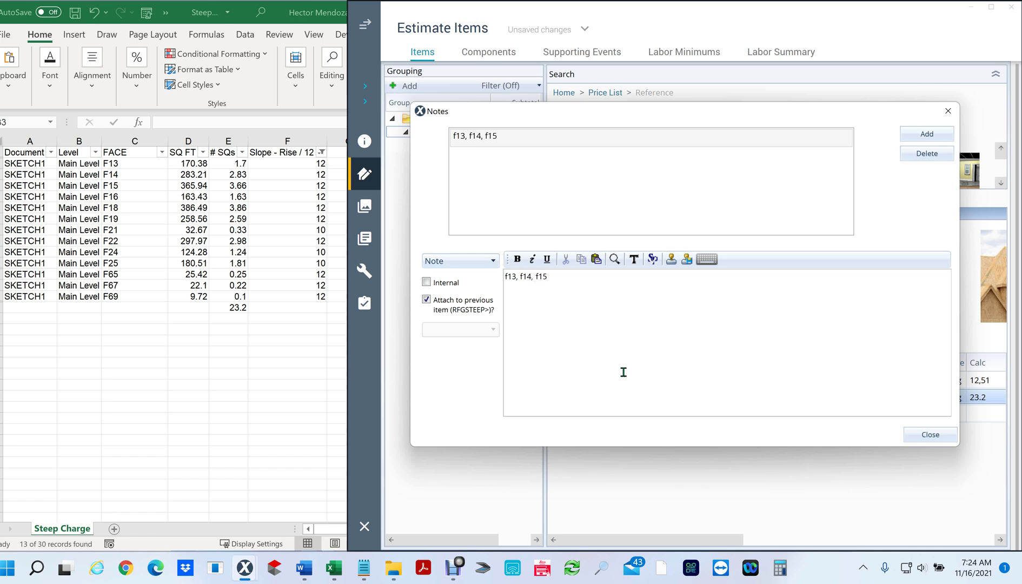
pyautogui.write(', f1')
pyautogui.press('BackSpace')
pyautogui.write('6, f18,f19, f21')
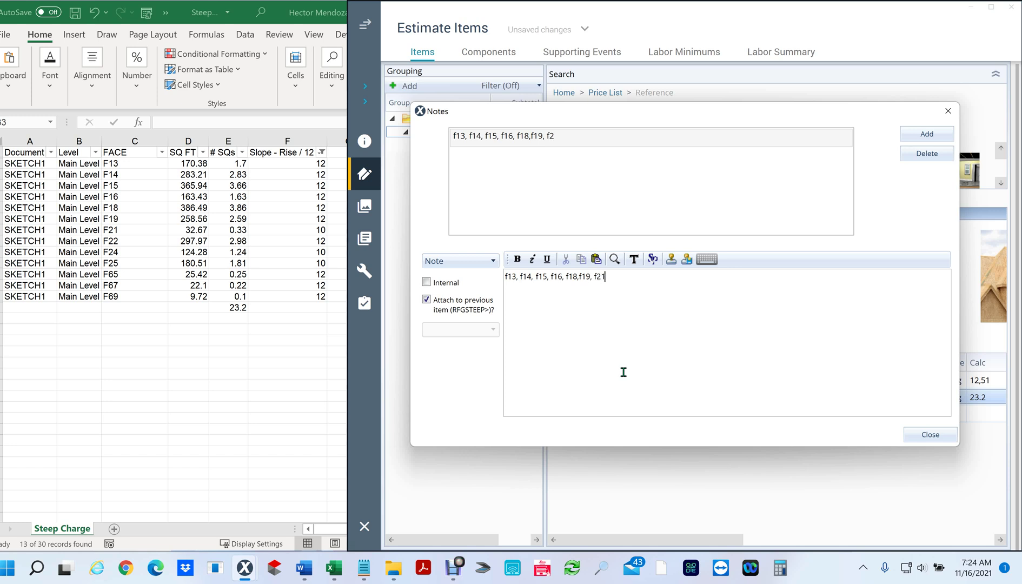
pyautogui.write(', f22, f24, f25, f65, f')
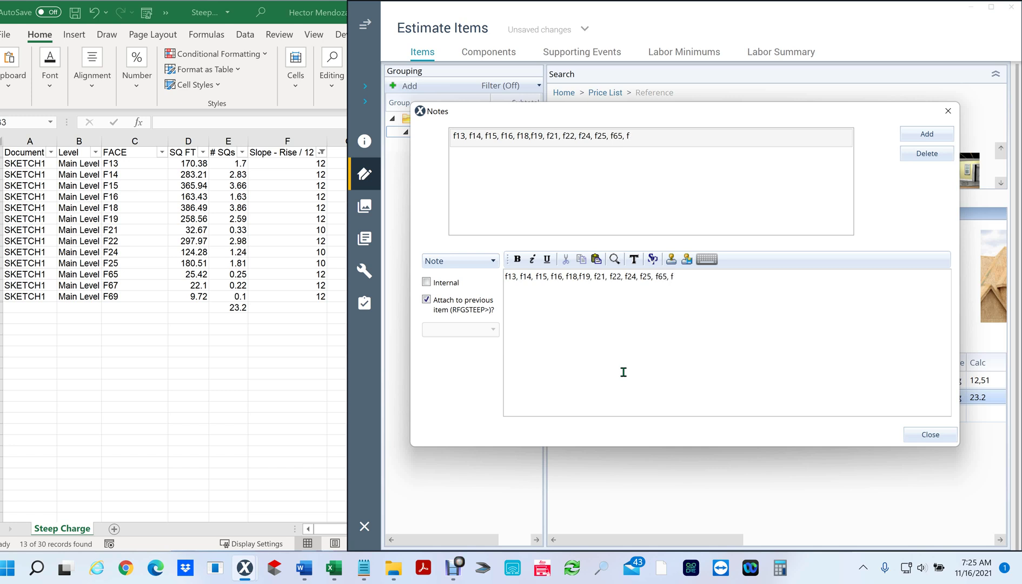
pyautogui.write('67, f69')
# Step: Close the note, maximize the Excel pitch report and copy face values F13 through F69
pyautogui.click(928, 437)
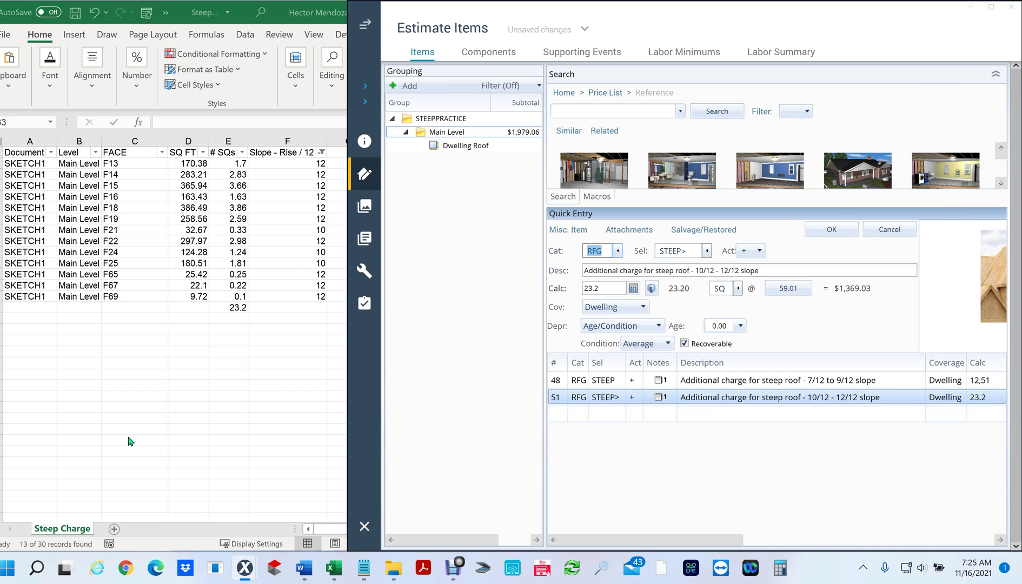
pyautogui.click(251, 407)
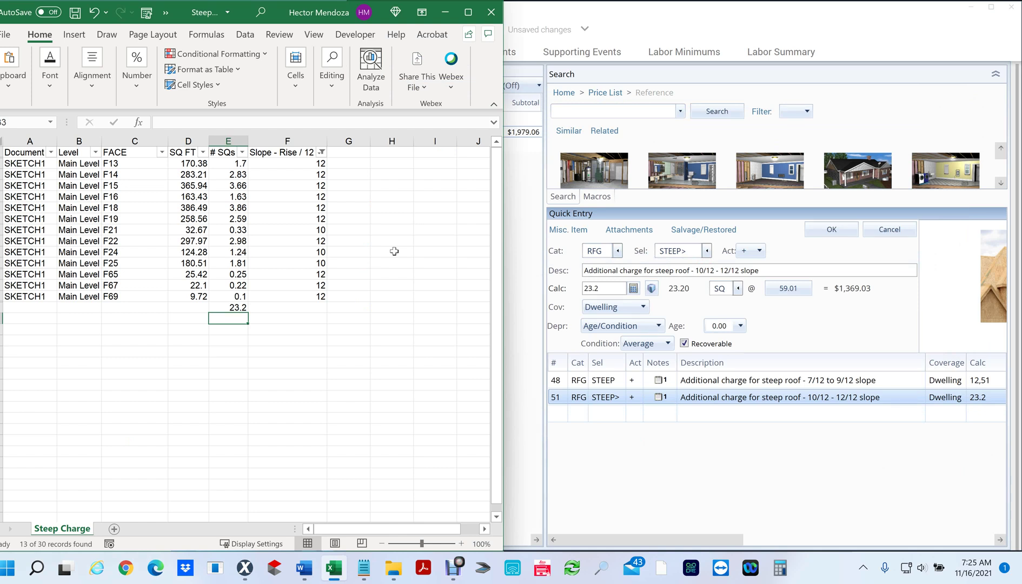
pyautogui.press('super+Up')
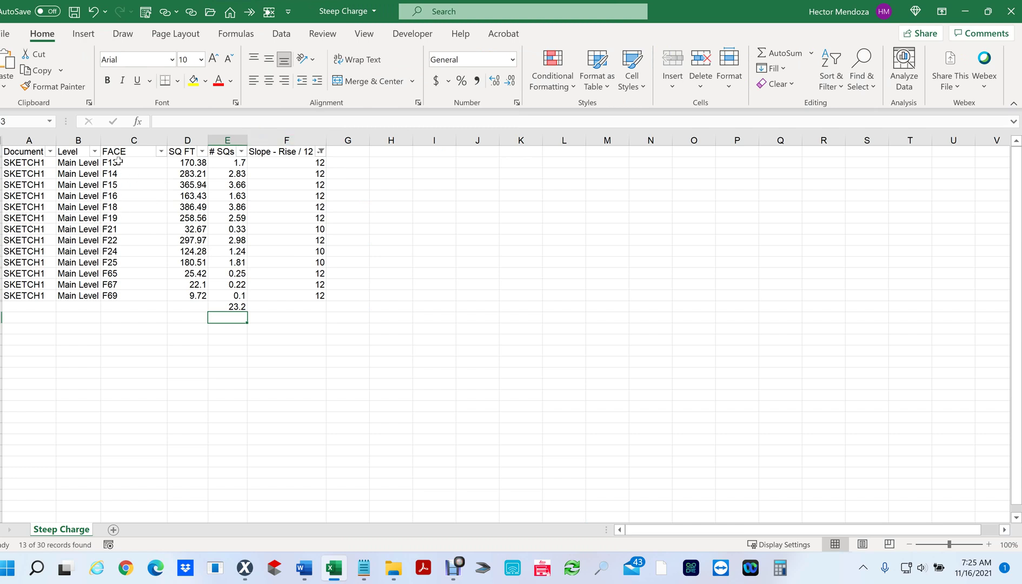
pyautogui.moveTo(120, 162); pyautogui.dragTo(132, 299)
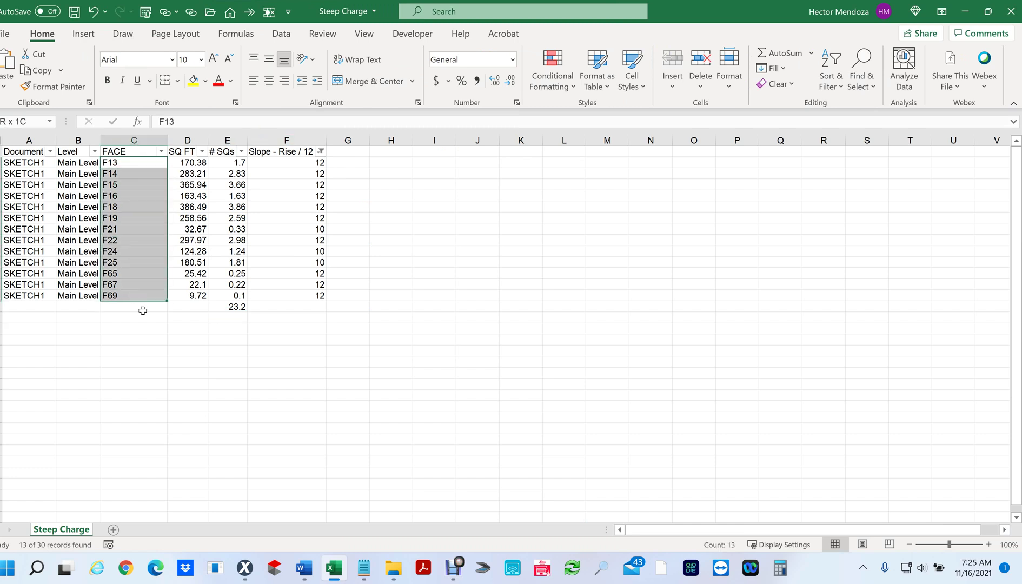
pyautogui.hotkey('ctrl', 'c')
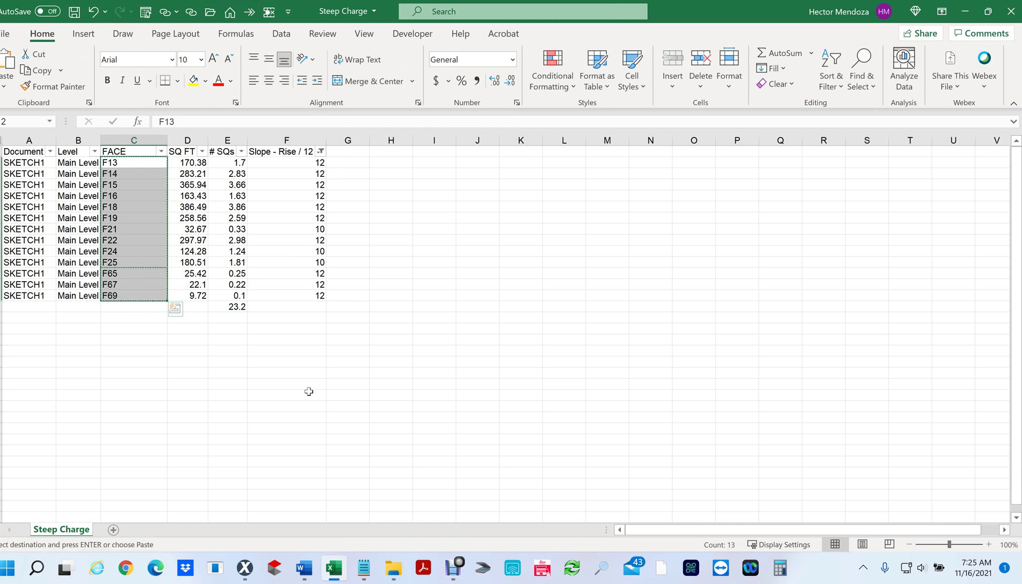
# Step: Paste Special the faces transposed into one row below the table and copy that row
pyautogui.rightClick(14, 329)
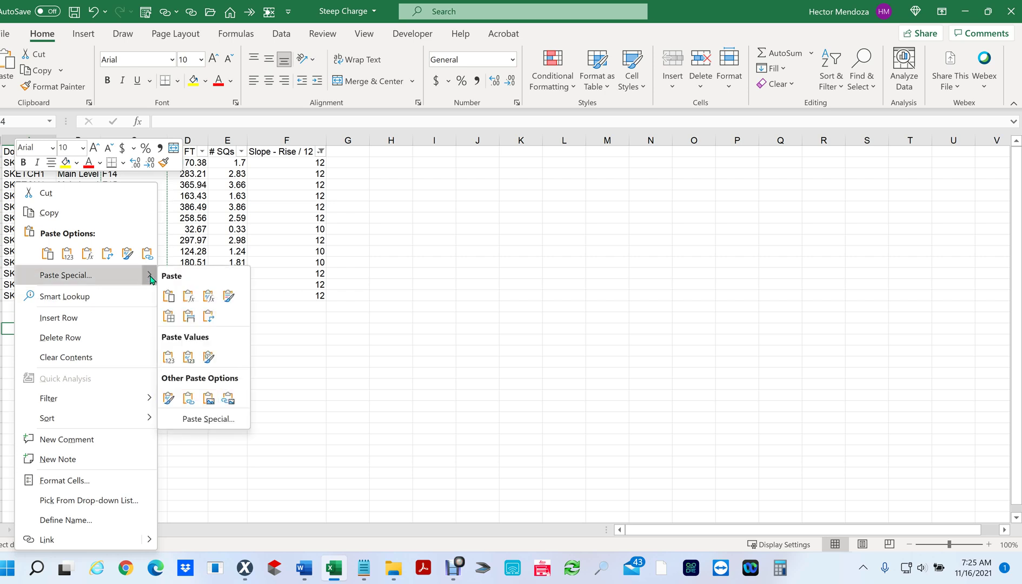
pyautogui.moveTo(151, 277)
pyautogui.click(193, 419)
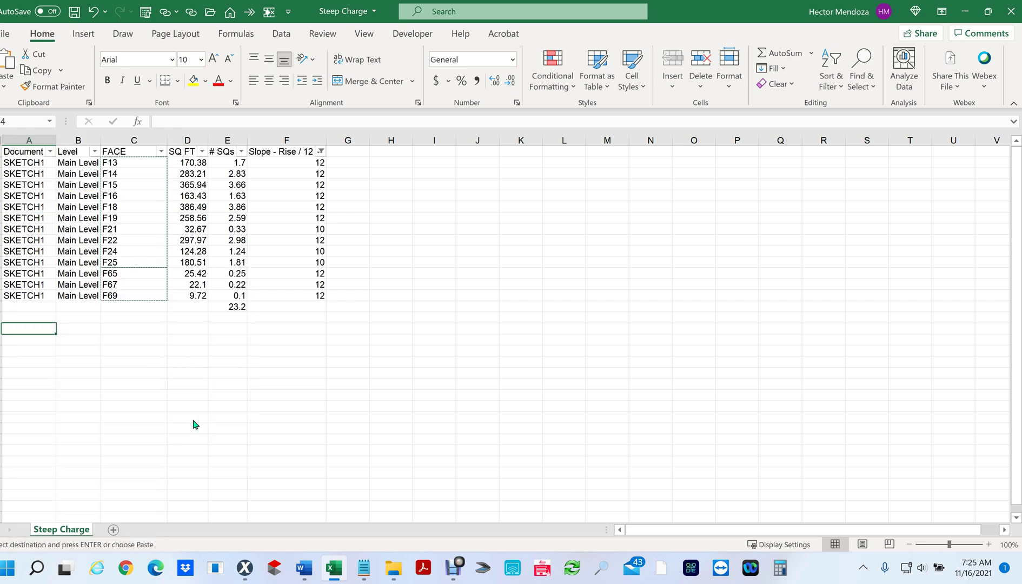
pyautogui.click(204, 511)
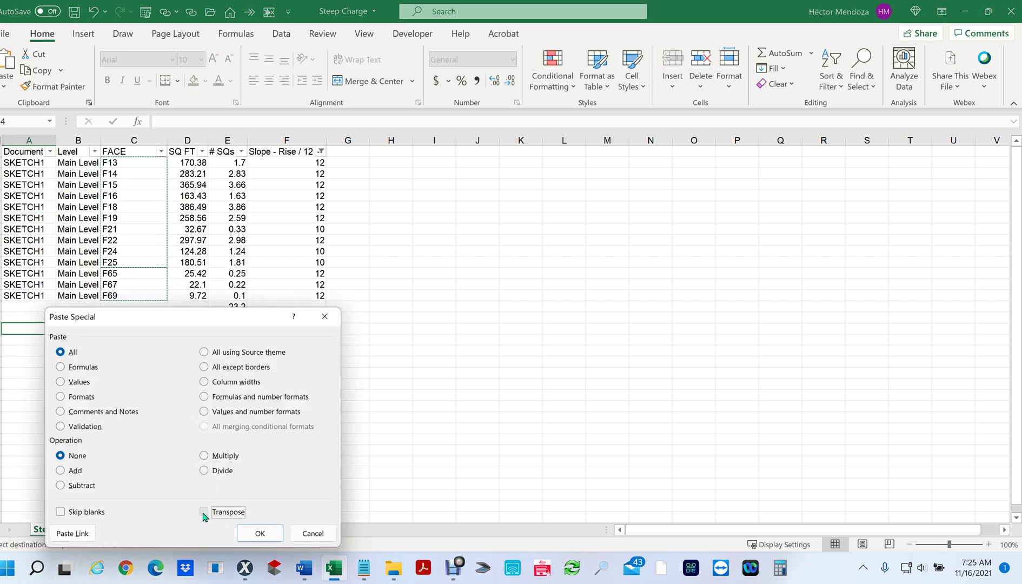
pyautogui.click(260, 533)
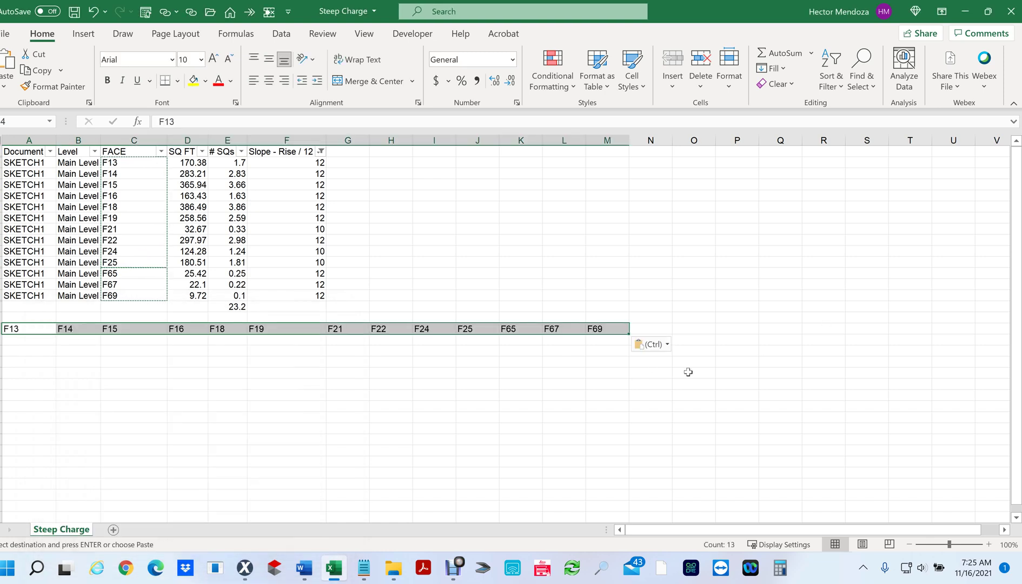
pyautogui.hotkey('ctrl', 'c')
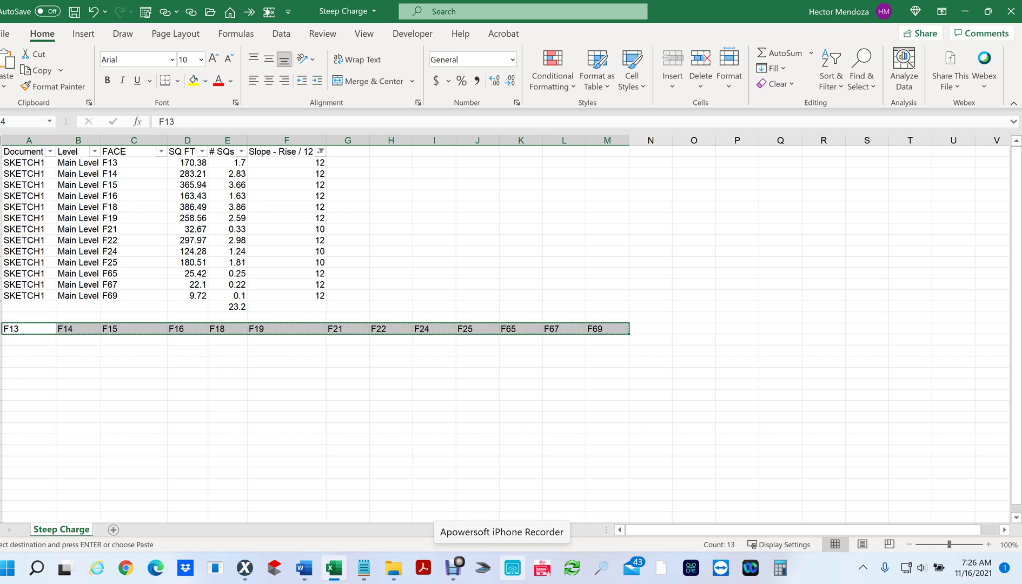
# Step: Replace Notepad's old face list with the pasted F13–F69 row and select it all
pyautogui.click(363, 572)
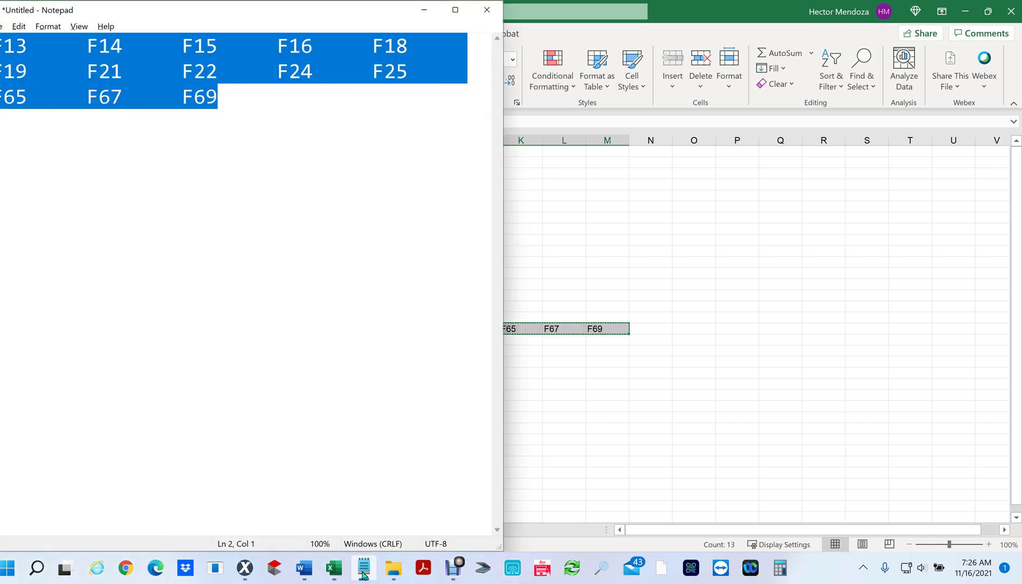
pyautogui.click(260, 434)
pyautogui.hotkey('ctrl', 'a')
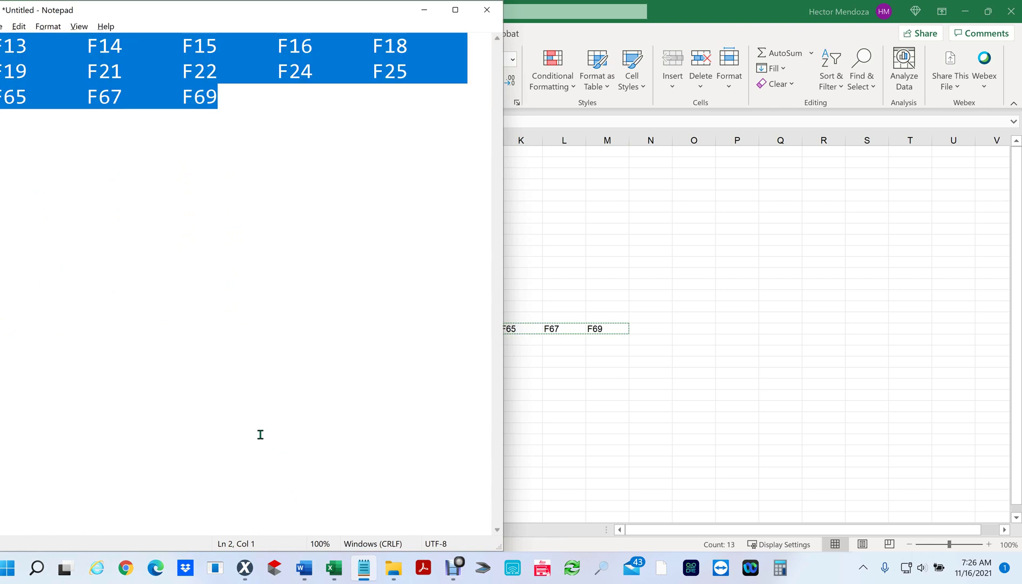
pyautogui.press('Delete')
pyautogui.hotkey('ctrl', 'v')
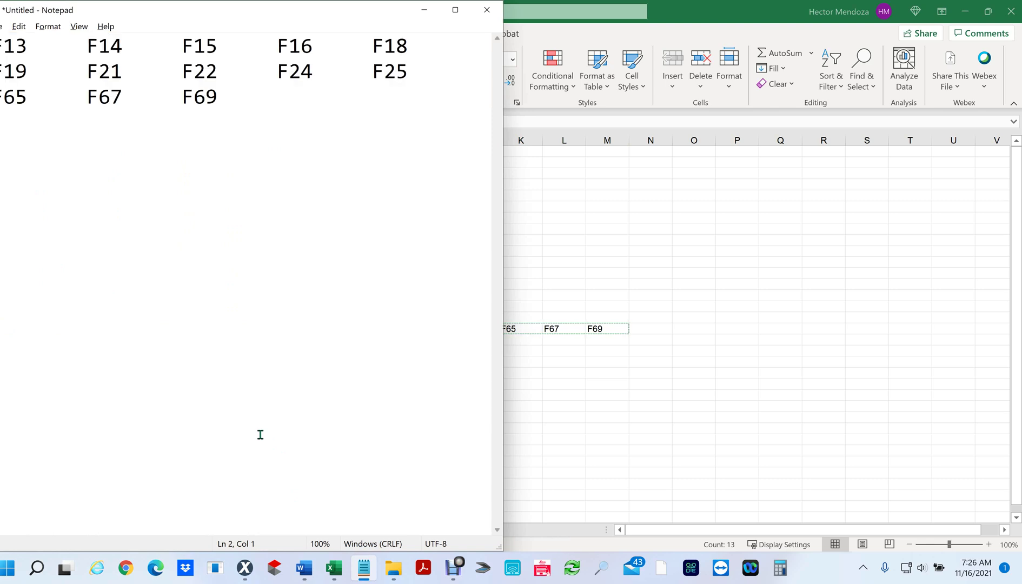
pyautogui.hotkey('ctrl', 'a')
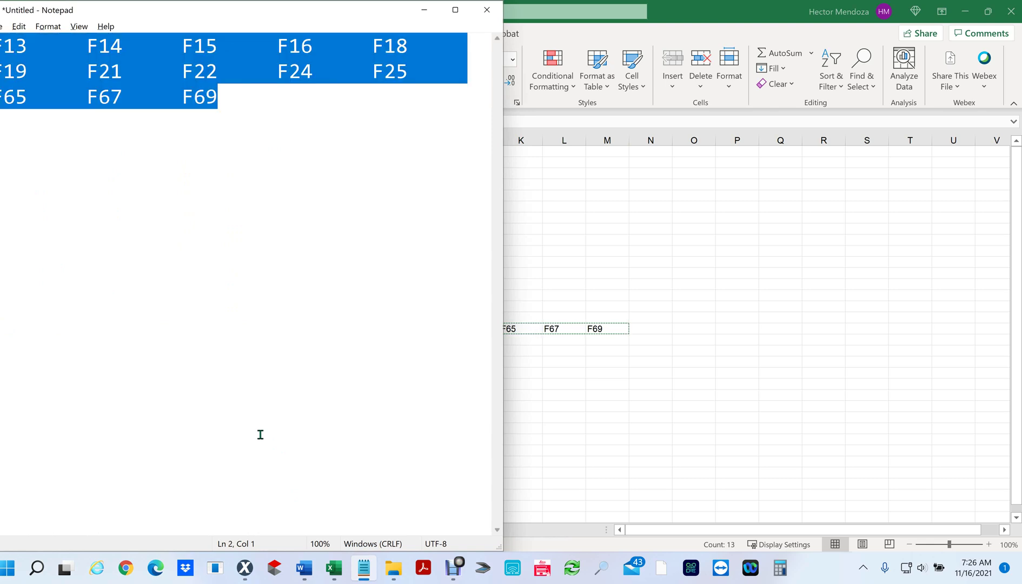
pyautogui.hotkey('alt', 'Tab')
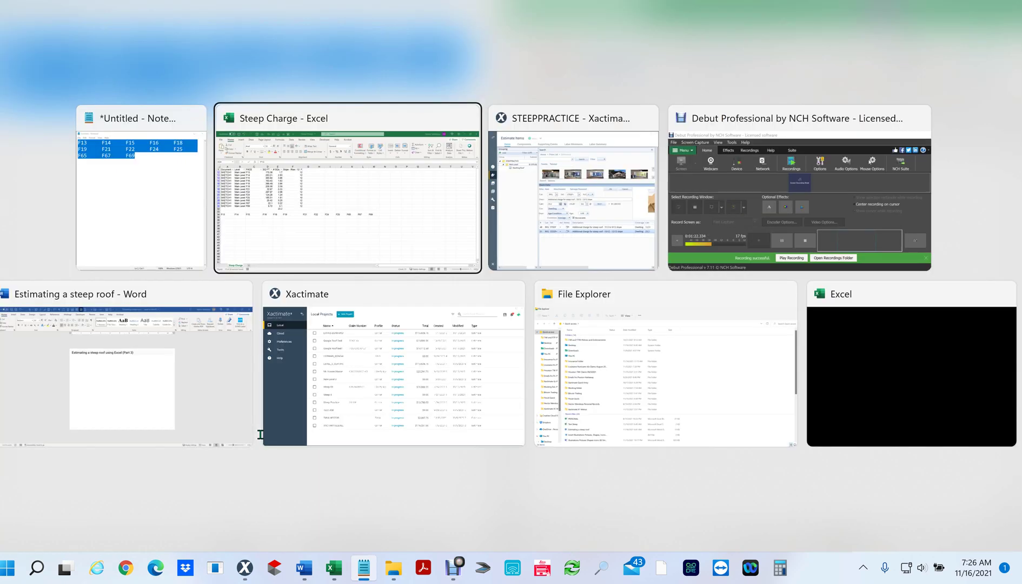
# Step: Check line 51's existing note in Xactimate, then minimize Notepad
pyautogui.hotkey('alt', 'Tab')
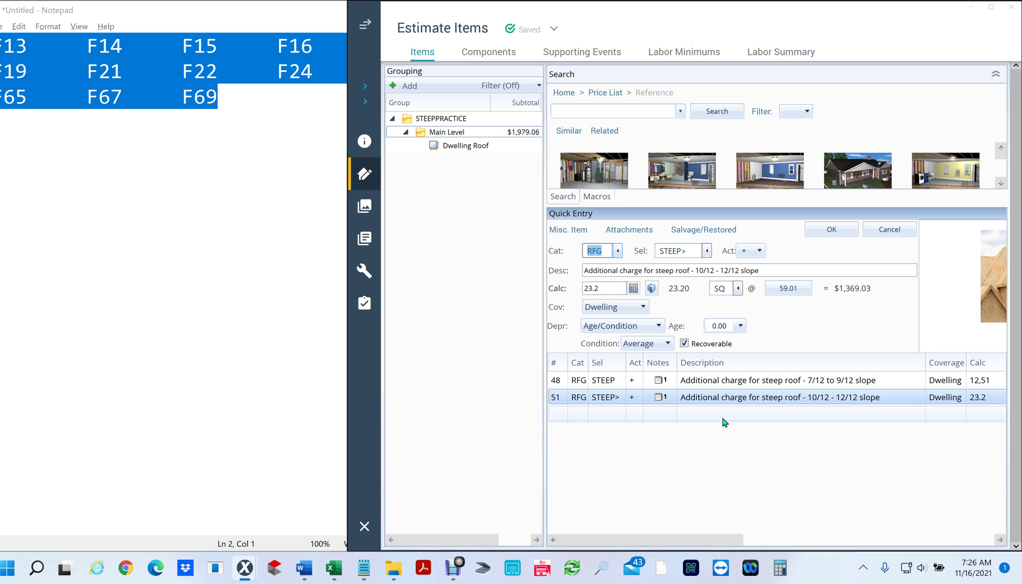
pyautogui.click(661, 399)
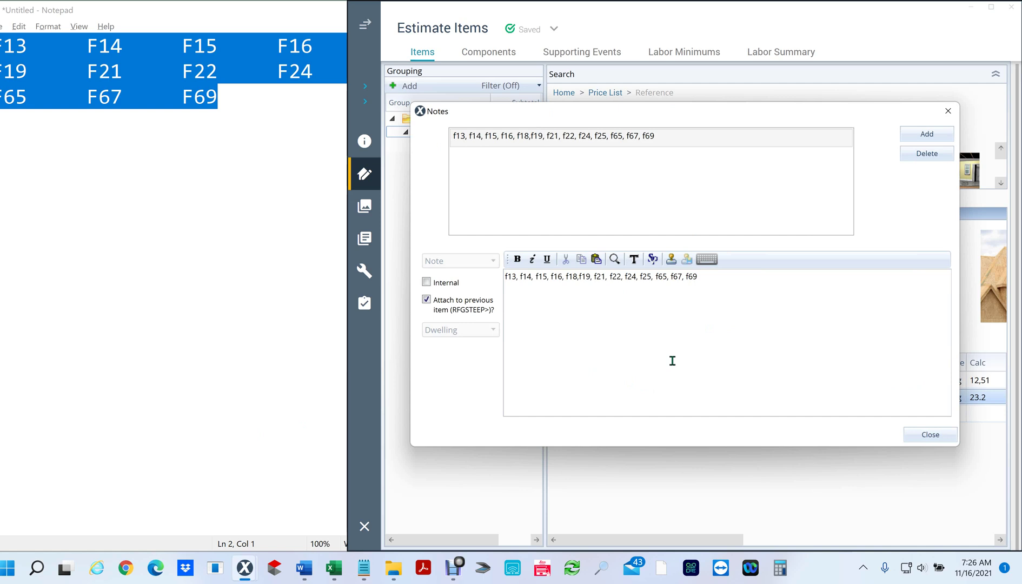
pyautogui.click(923, 435)
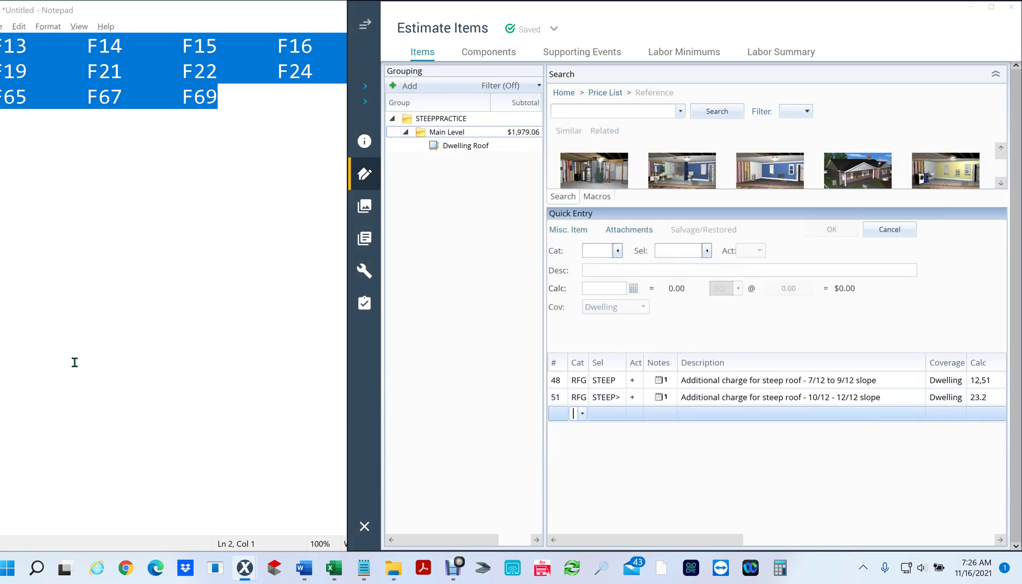
pyautogui.click(148, 367)
pyautogui.click(424, 12)
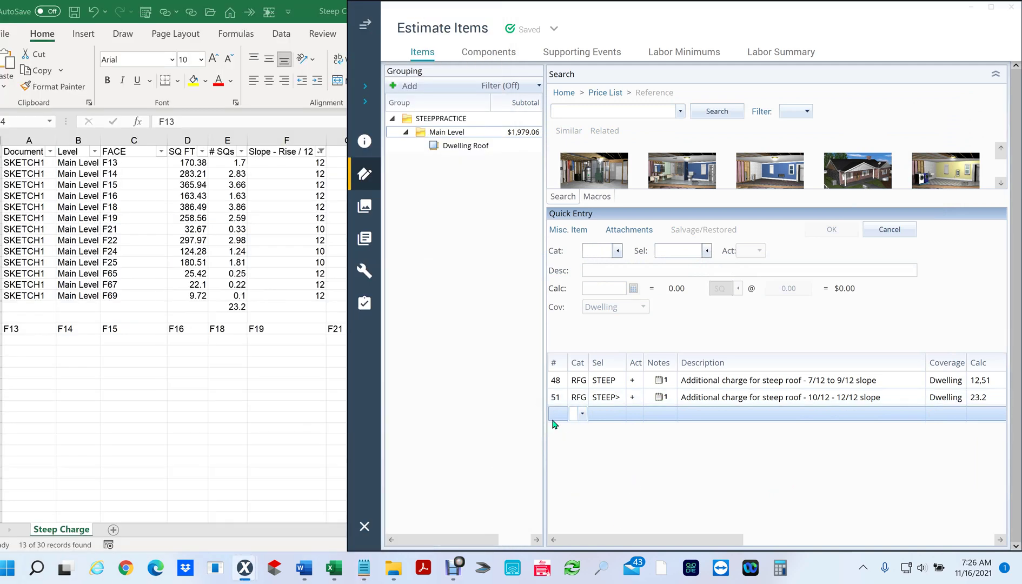
pyautogui.click(552, 419)
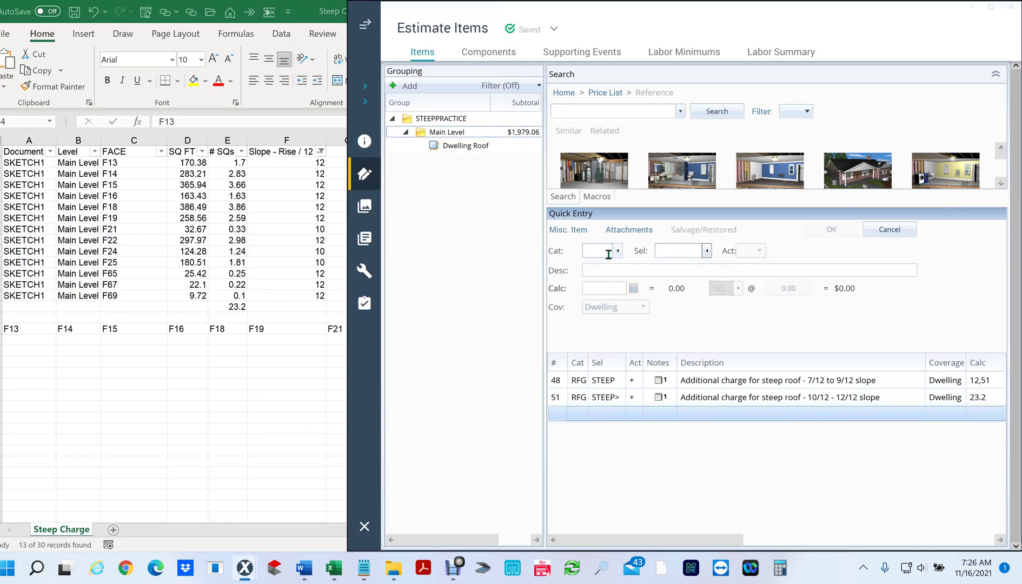
# Step: Replace line 51's note text with the pasted face labels F13 through F69
pyautogui.click(661, 402)
pyautogui.hotkey('ctrl', 'a')
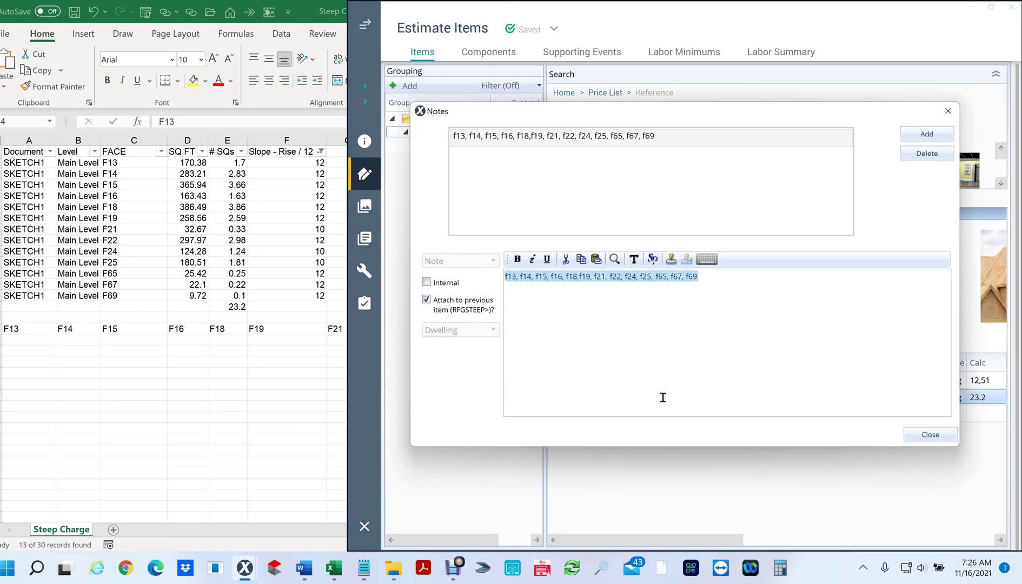
pyautogui.press('Delete')
pyautogui.hotkey('ctrl', 'v')
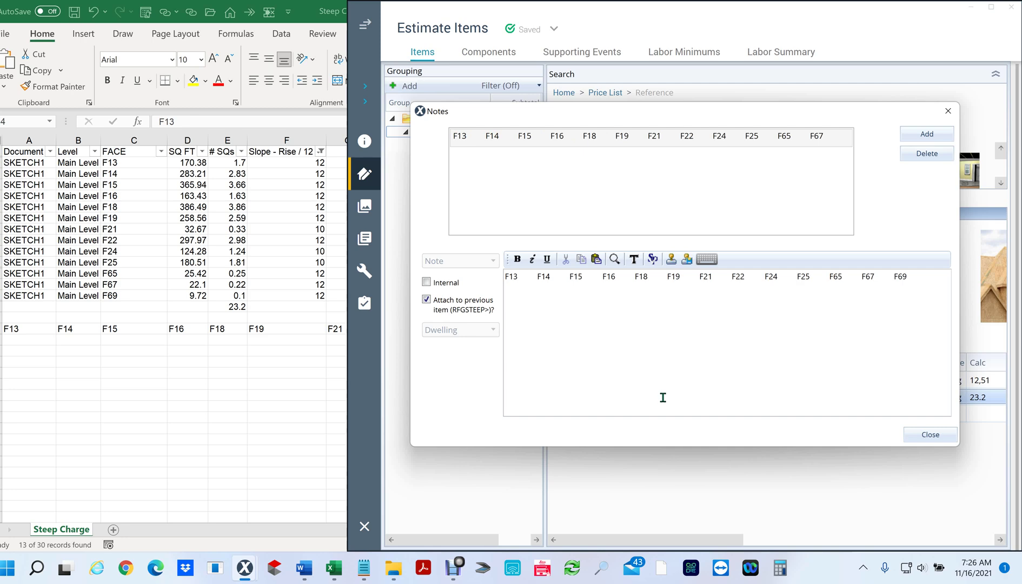
pyautogui.click(930, 434)
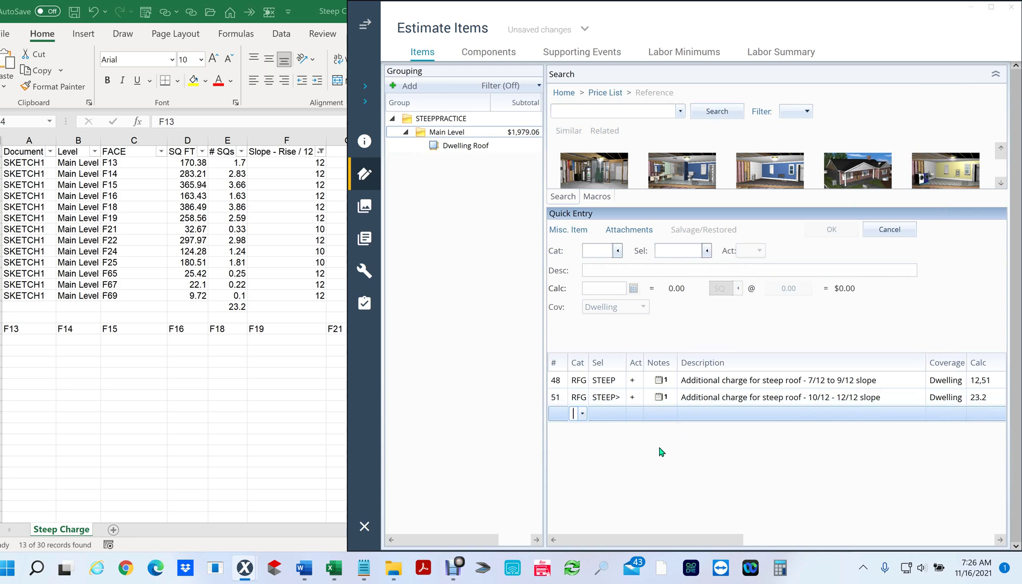
# Step: Filter the Slope column of the pitch report to show only the value 20
pyautogui.hotkey('alt', 'Tab')
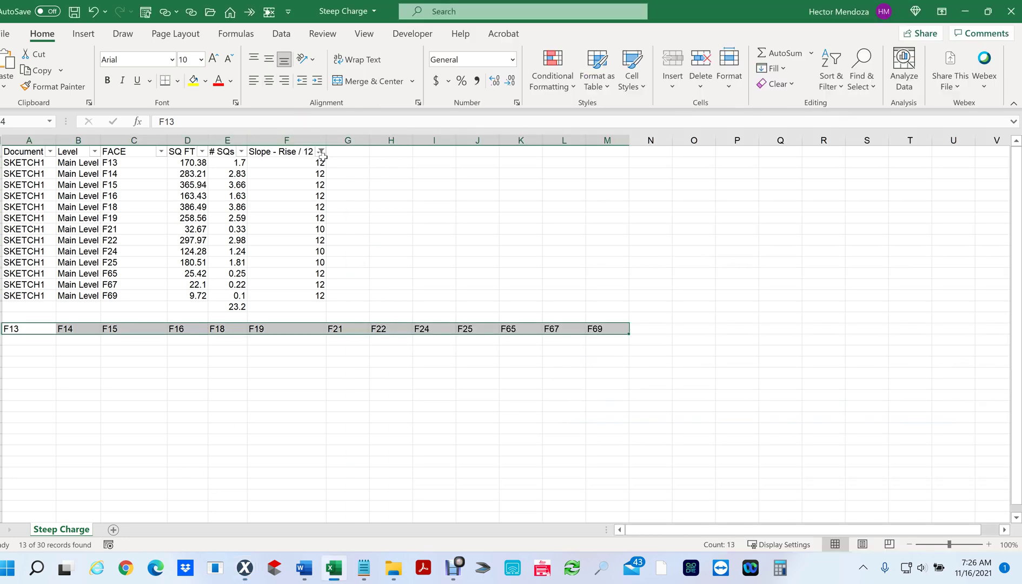
pyautogui.click(321, 152)
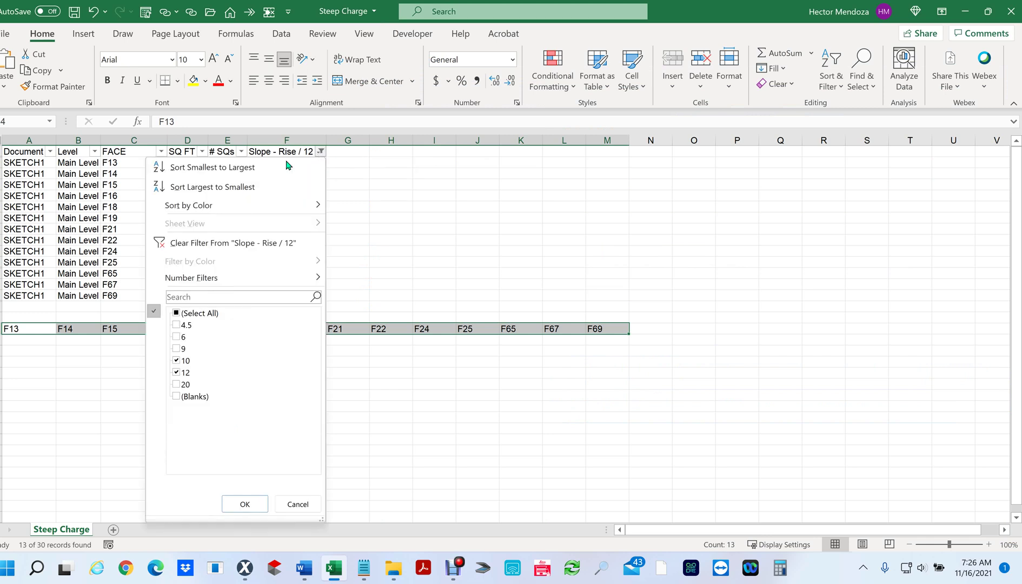
pyautogui.click(177, 312)
pyautogui.click(177, 313)
pyautogui.click(176, 384)
pyautogui.click(245, 504)
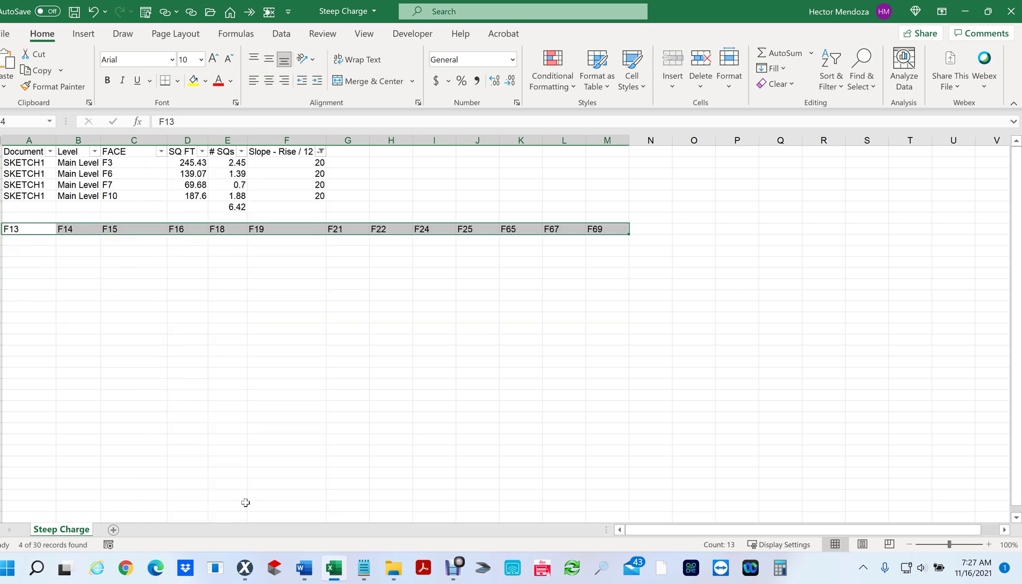
# Step: Bold the 6.42 squares total, clear the face-label row, and snap Excel left
pyautogui.click(286, 352)
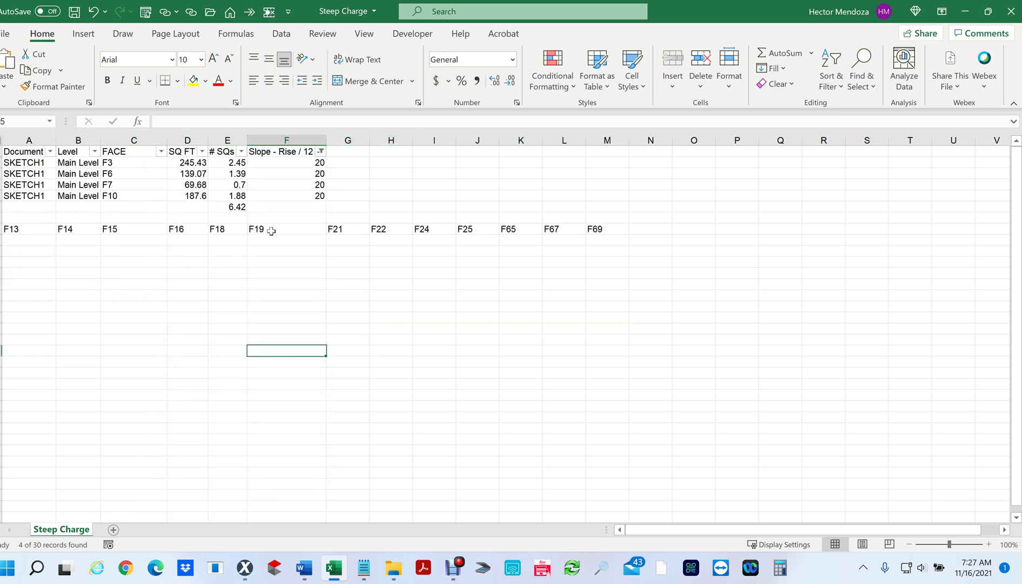
pyautogui.click(238, 207)
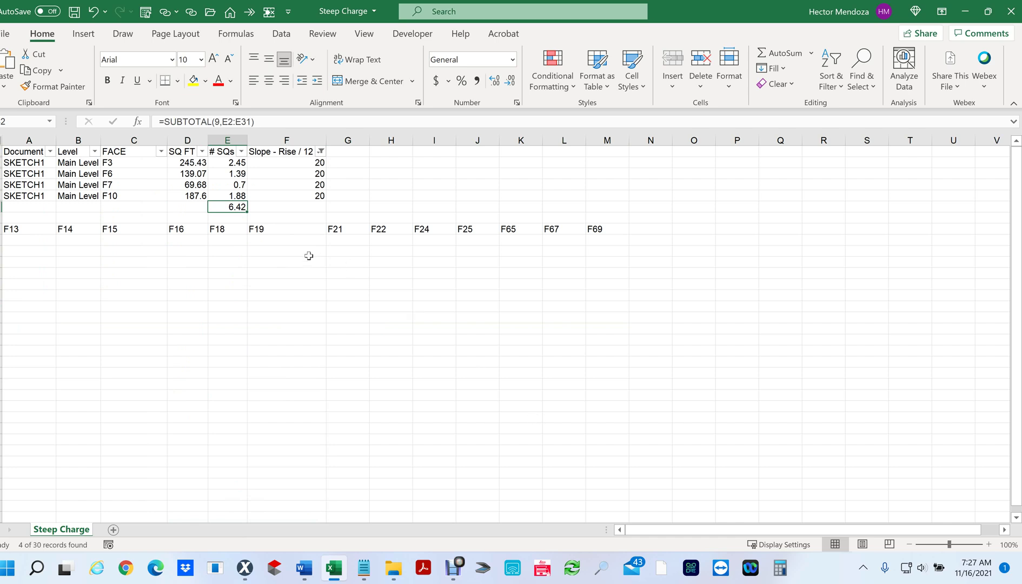
pyautogui.hotkey('ctrl', 'b')
pyautogui.click(366, 311)
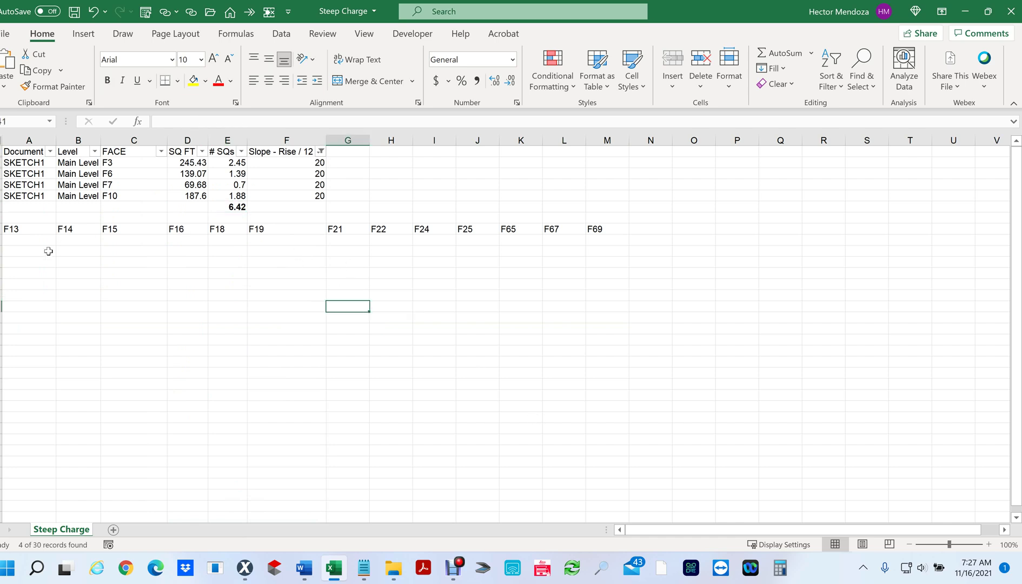
pyautogui.click(1, 228)
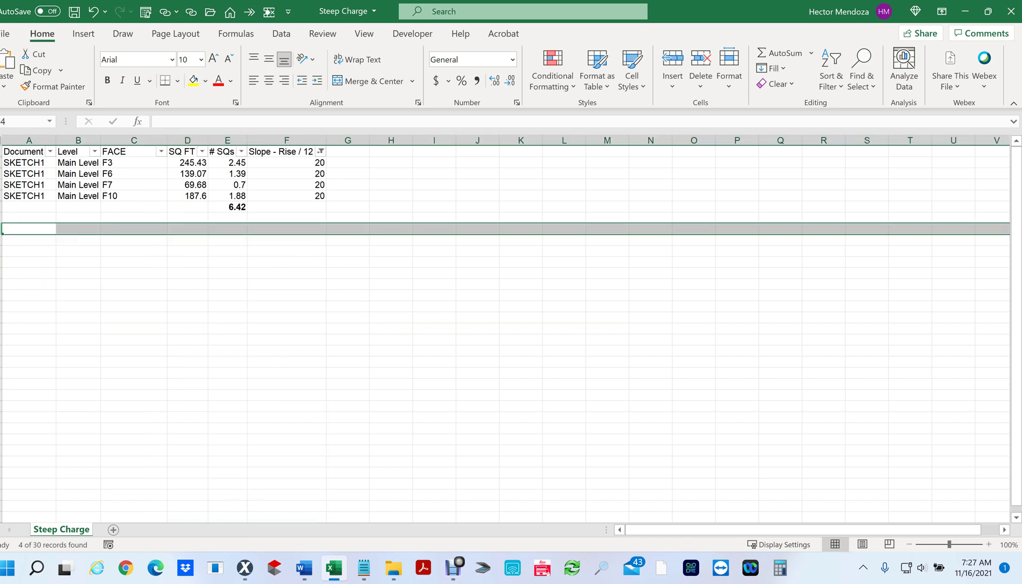
pyautogui.press('Delete')
pyautogui.click(157, 264)
pyautogui.click(240, 206)
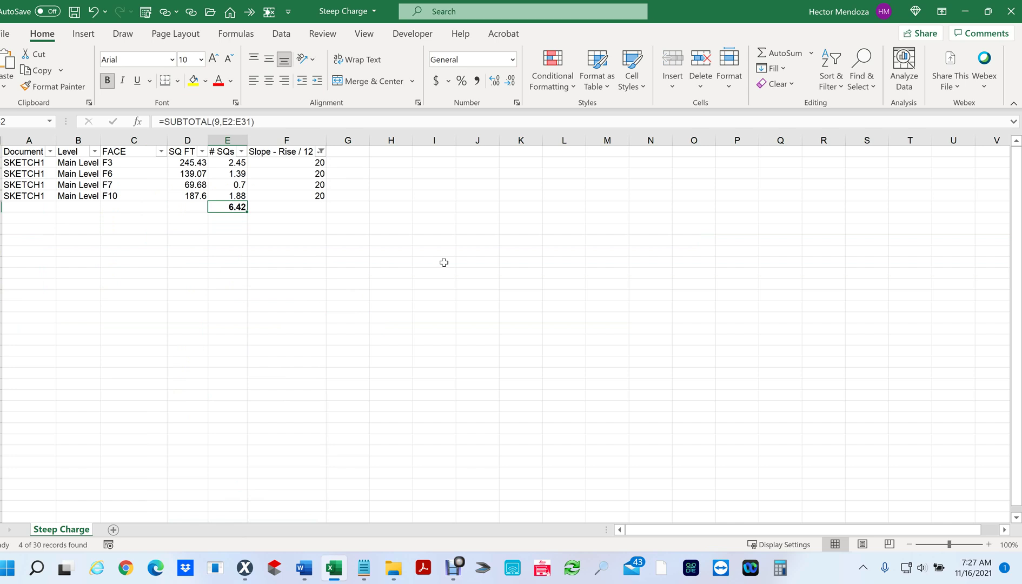
pyautogui.press('super+Left')
# Step: Add an RFG STEEP>> line for slopes greater than 12/12 with 6.42 squares
pyautogui.click(599, 493)
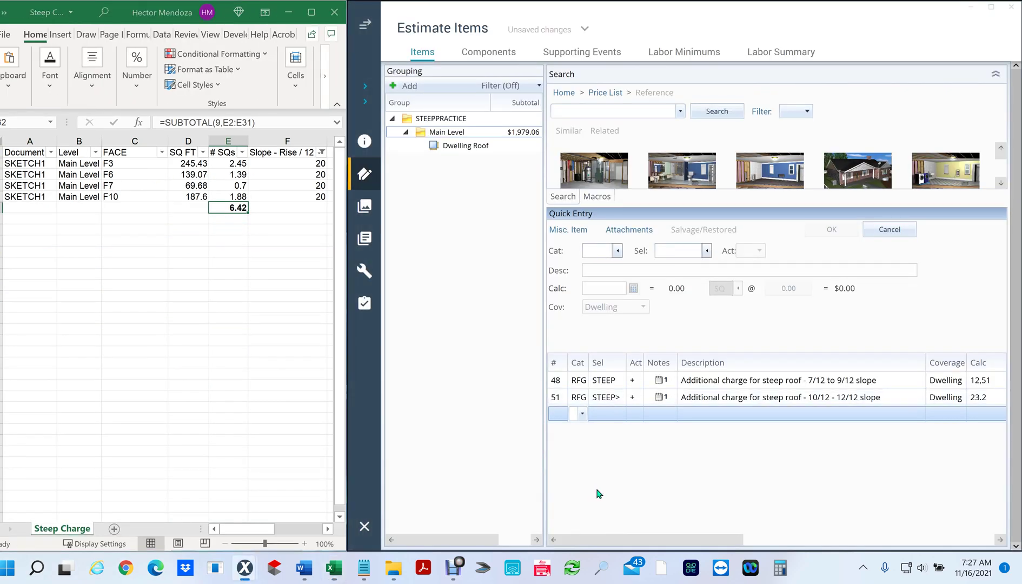
pyautogui.click(599, 251)
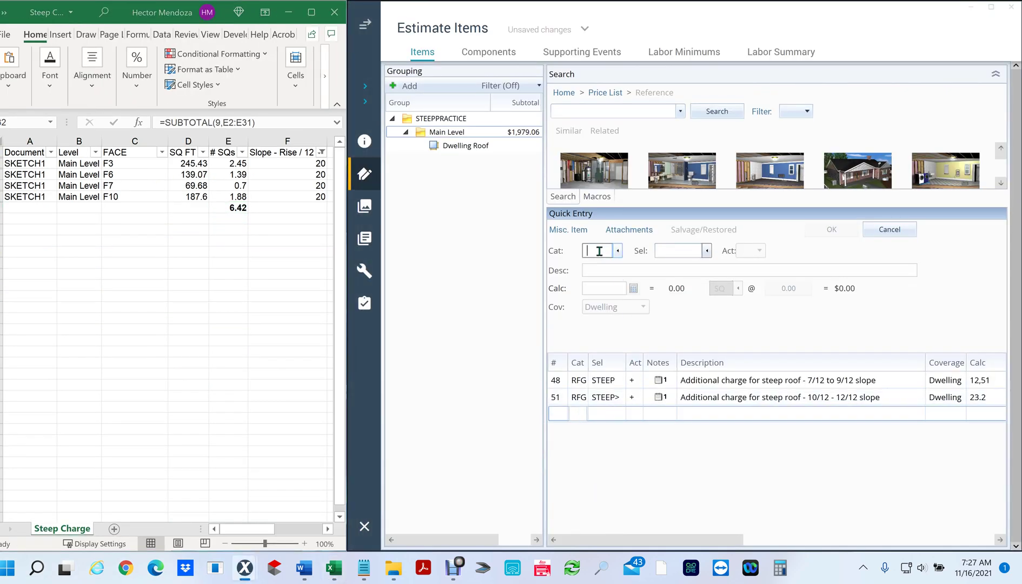
pyautogui.write('RFG')
pyautogui.write('STE')
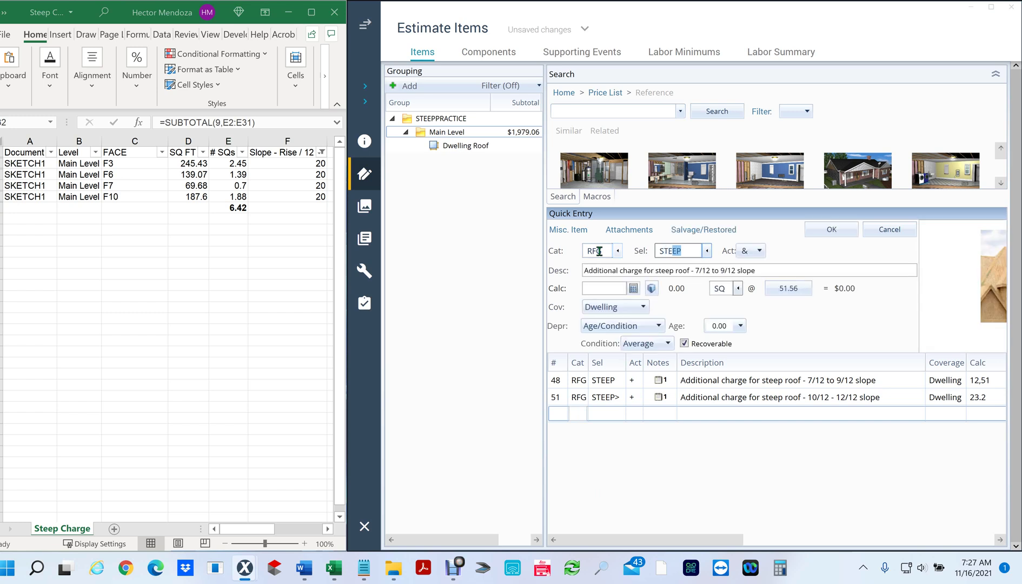
pyautogui.write('EP>>')
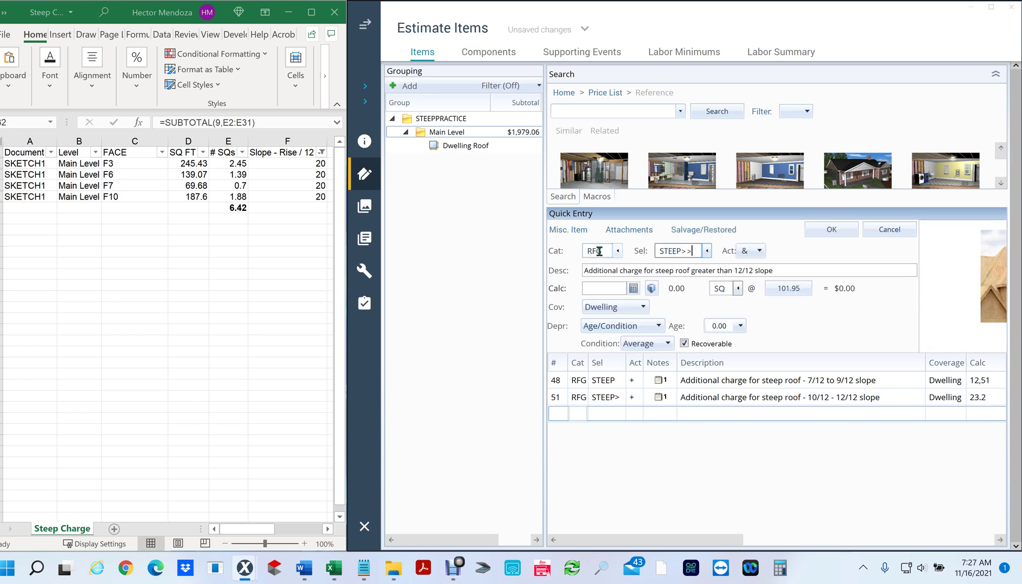
pyautogui.click(600, 289)
pyautogui.write('6.42')
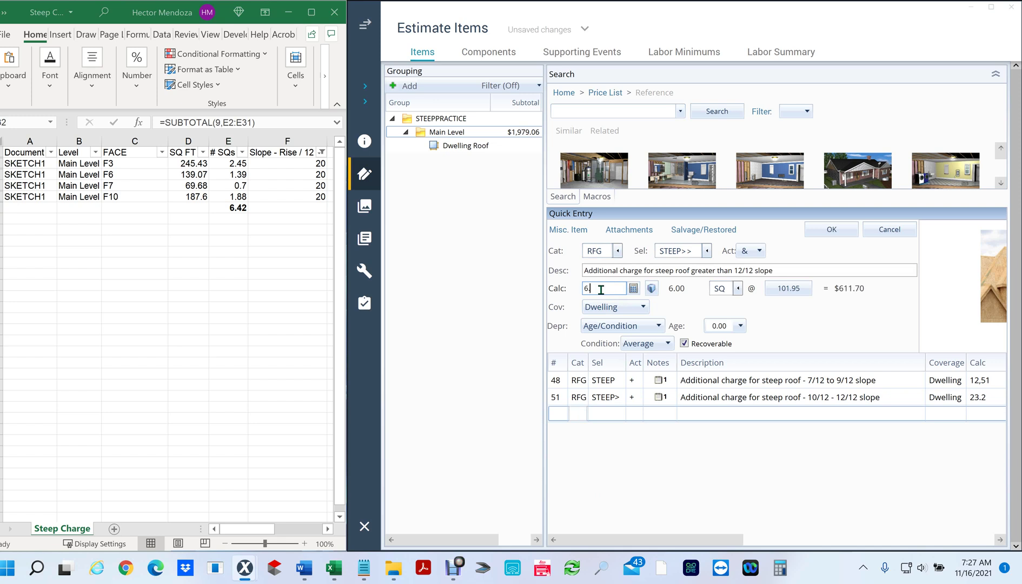
pyautogui.click(850, 231)
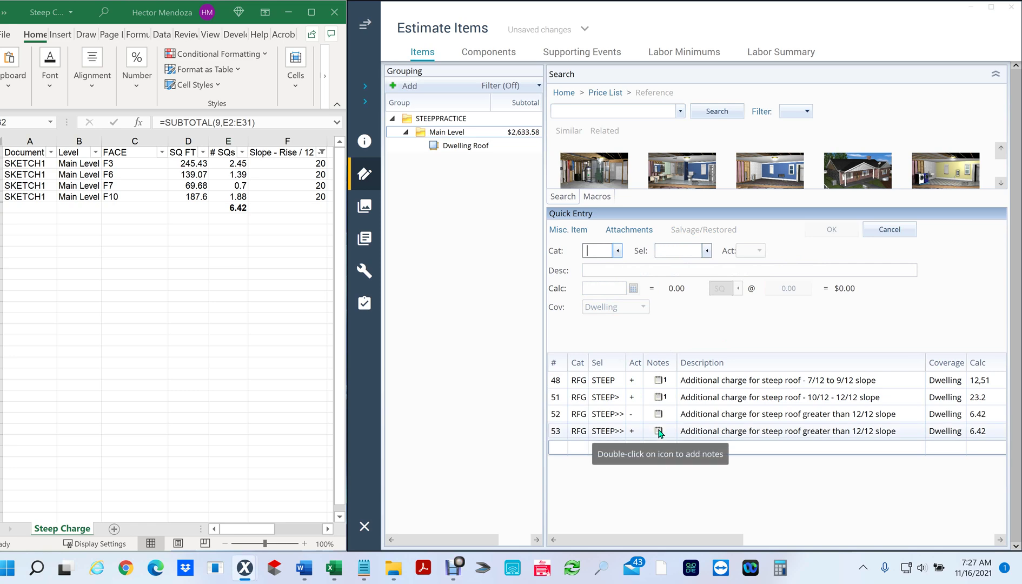
# Step: Note faces F3, F6, F7, F10 on line 53, the greater-than-12/12 steep charge
pyautogui.doubleClick(659, 431)
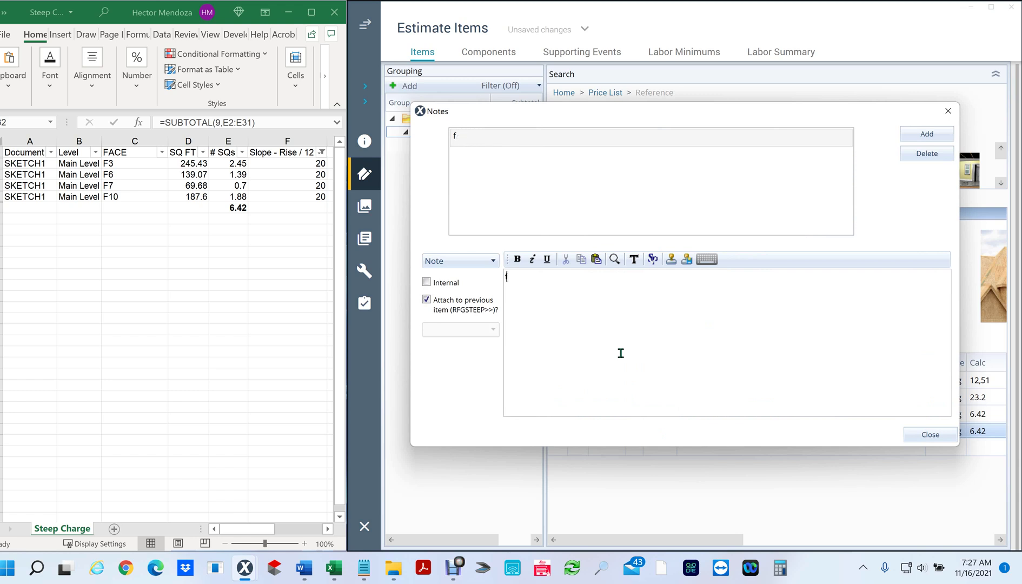
pyautogui.write('F3, F6, F7, F10')
pyautogui.click(919, 439)
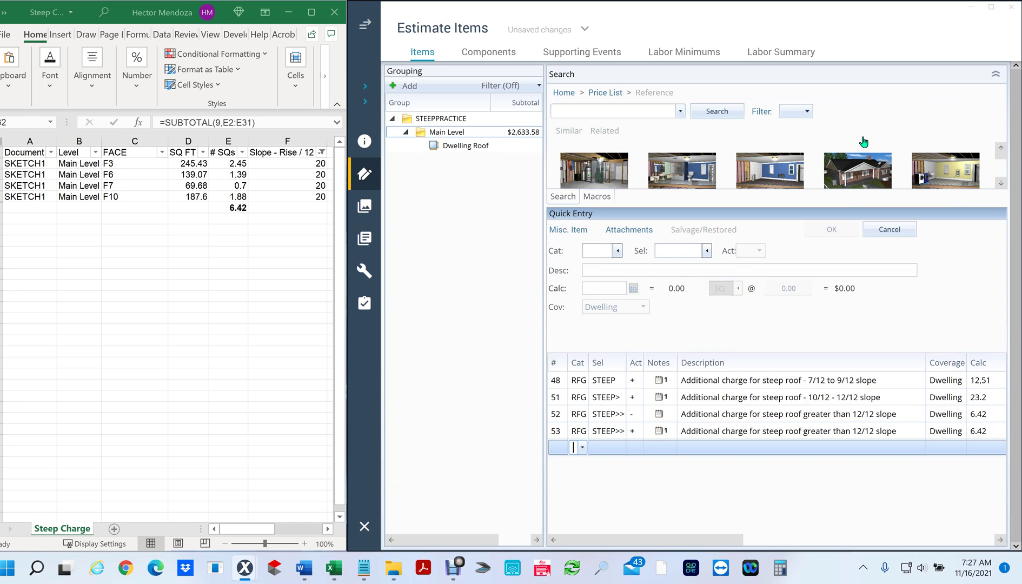
# Step: Maximize the Estimate Items window to show steep lines 48, 51, 52 and 53
pyautogui.press('super+Up')
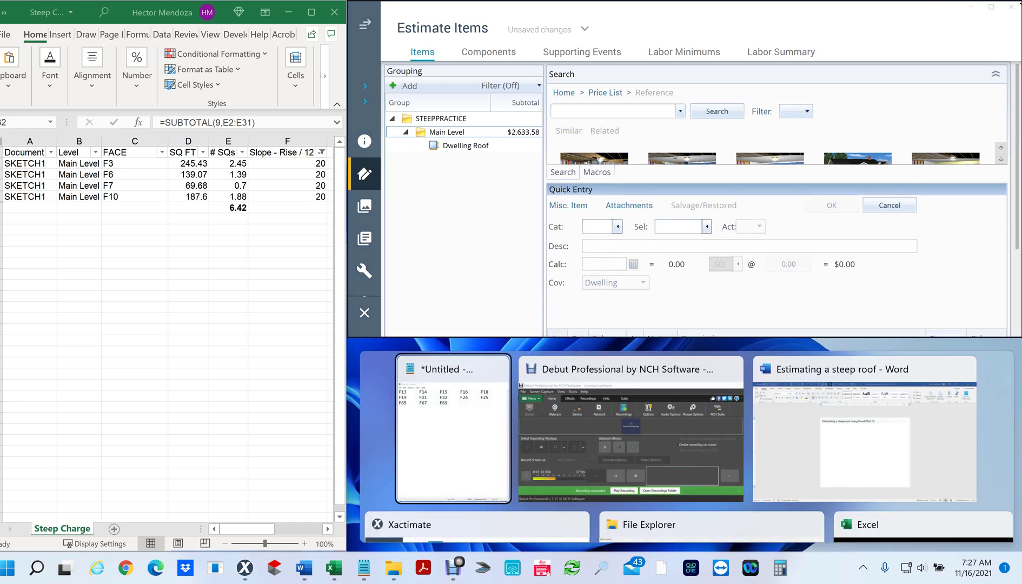
pyautogui.press('Escape')
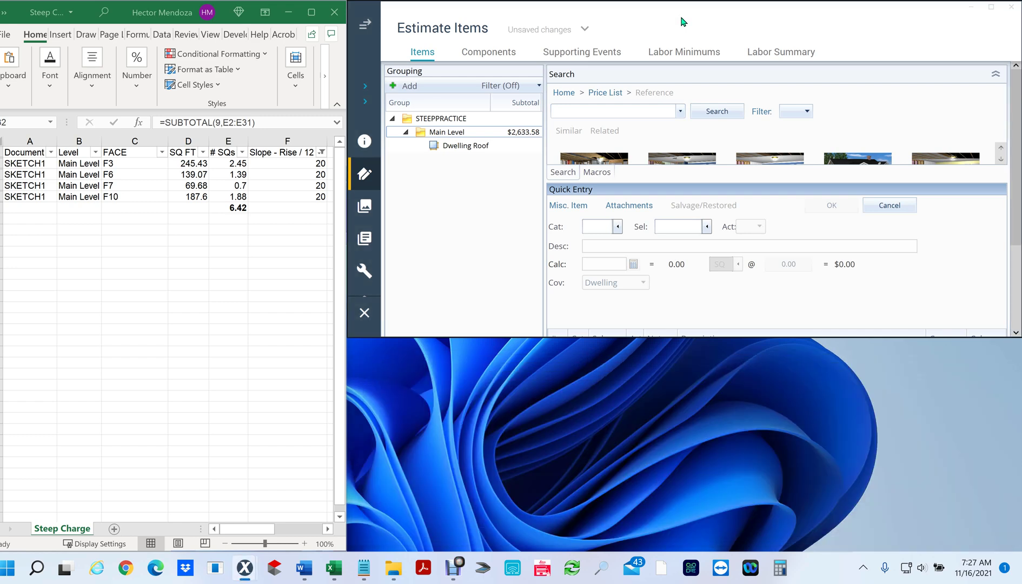
pyautogui.press('super+Up')
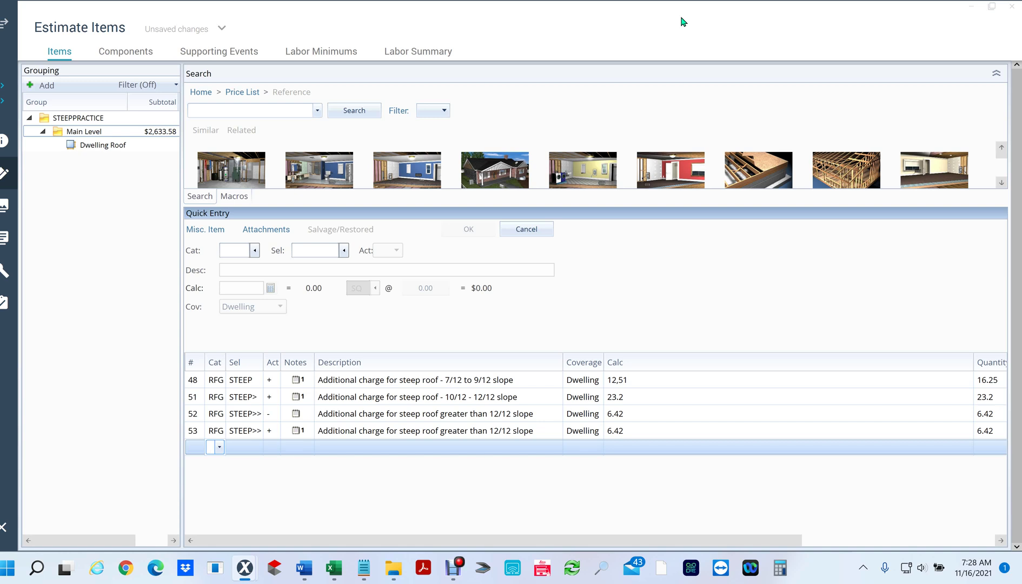
pyautogui.click(449, 565)
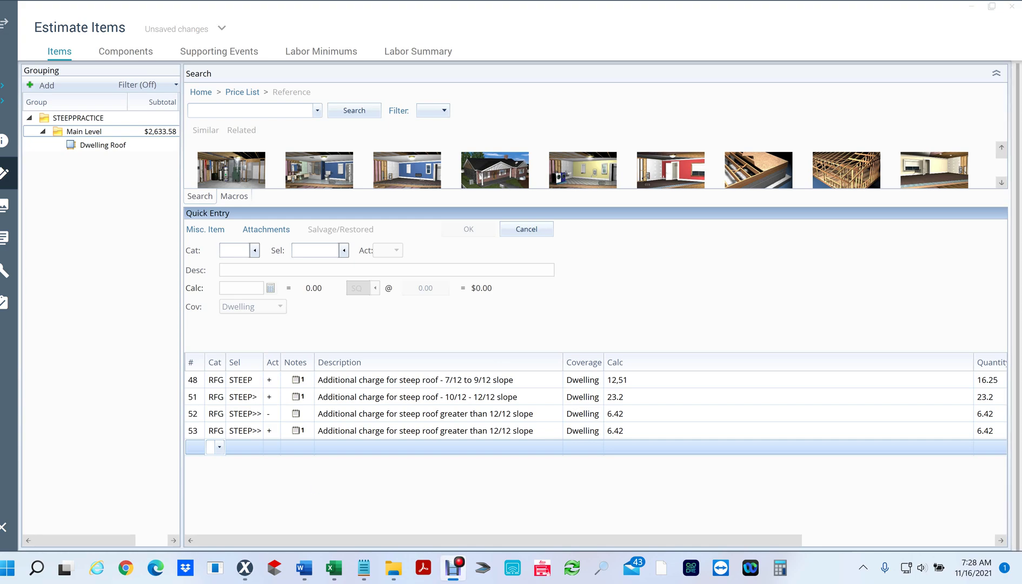